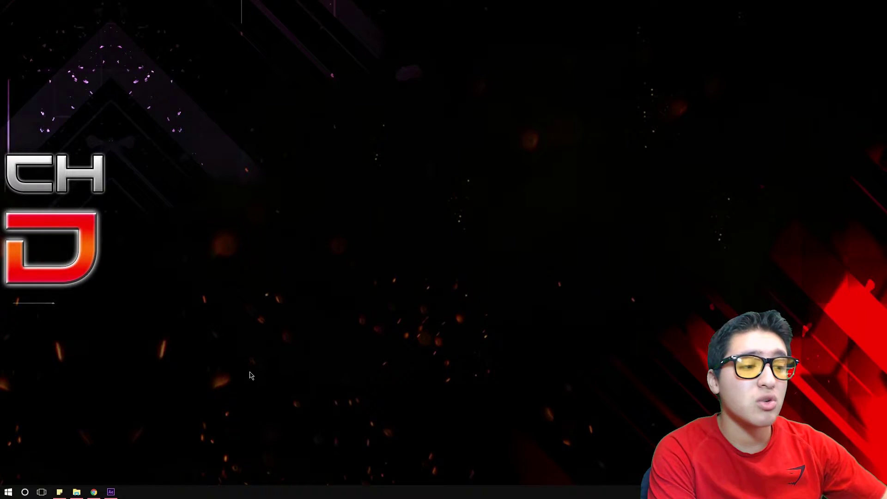
Step: Switch to After Effects and import the audio file FESTIVAL MIX 2016 - EDM MASHUP MUSIC.mp3 into the project
click(111, 492)
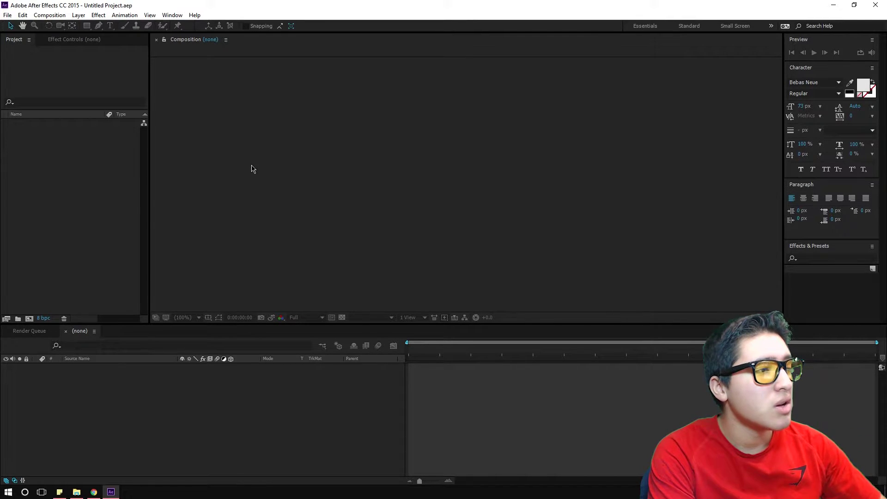
click(65, 171)
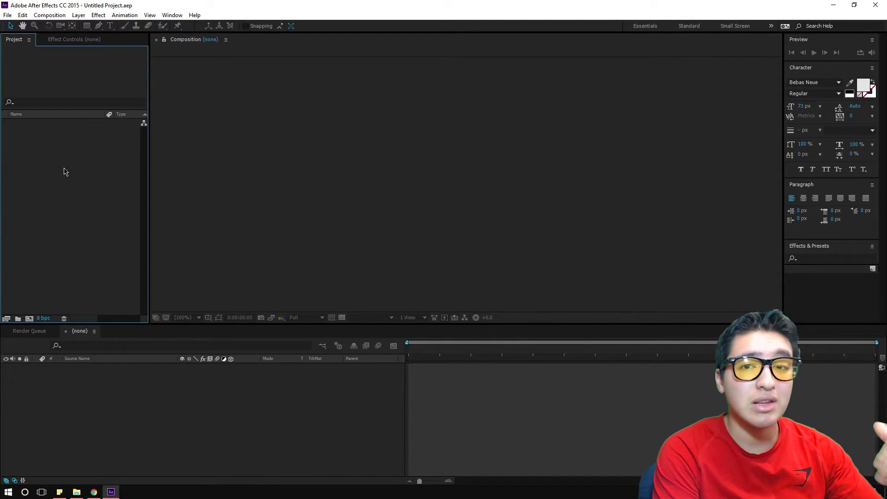
double_click(65, 171)
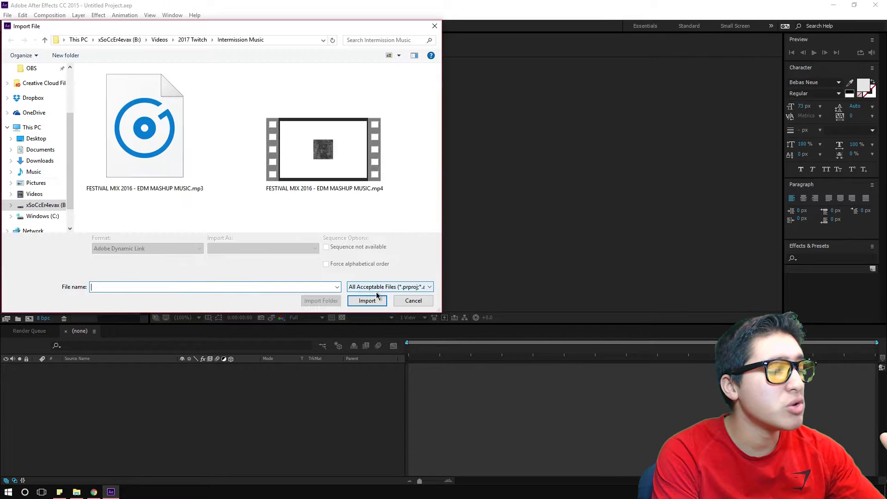
double_click(136, 172)
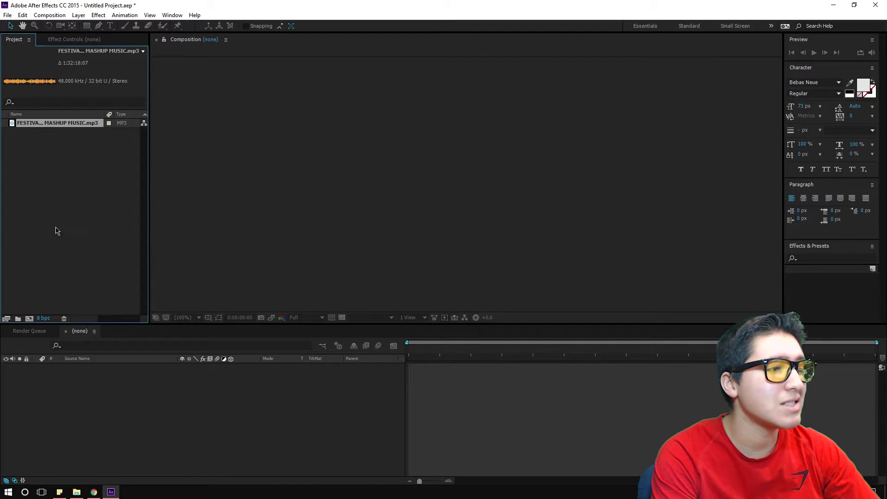
Step: Create a new 1920 x 1080, 60 fps composition with its duration set to 01:32:18:07 to match the music file
click(48, 15)
click(48, 25)
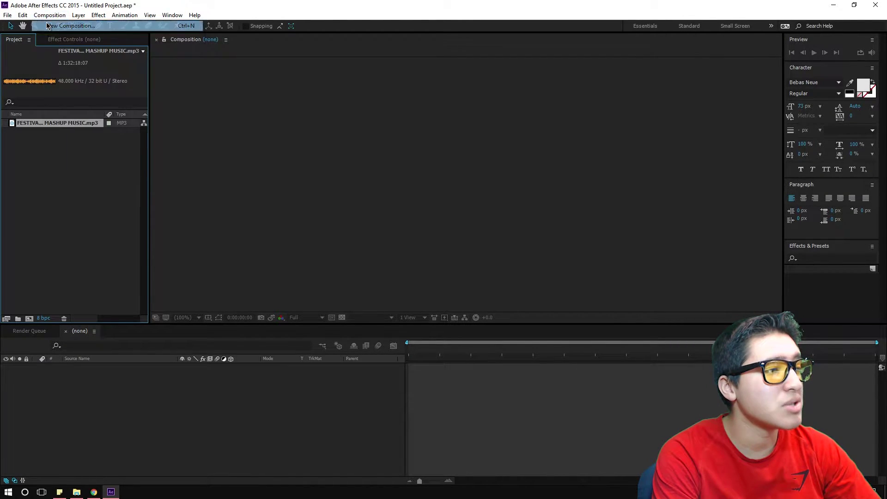
drag(552, 130, 426, 126)
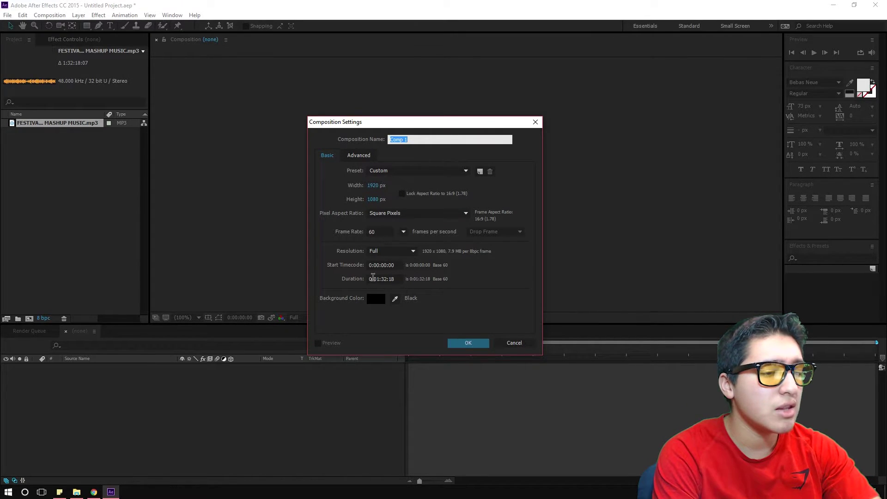
click(372, 281)
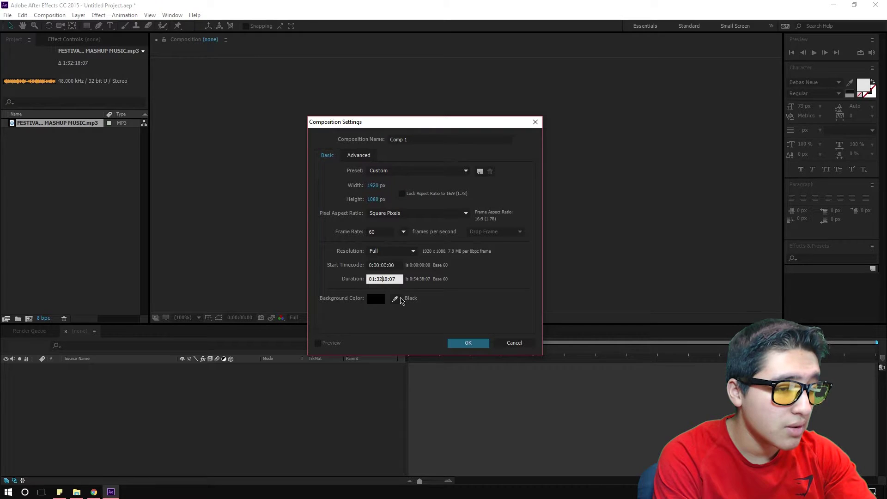
click(411, 316)
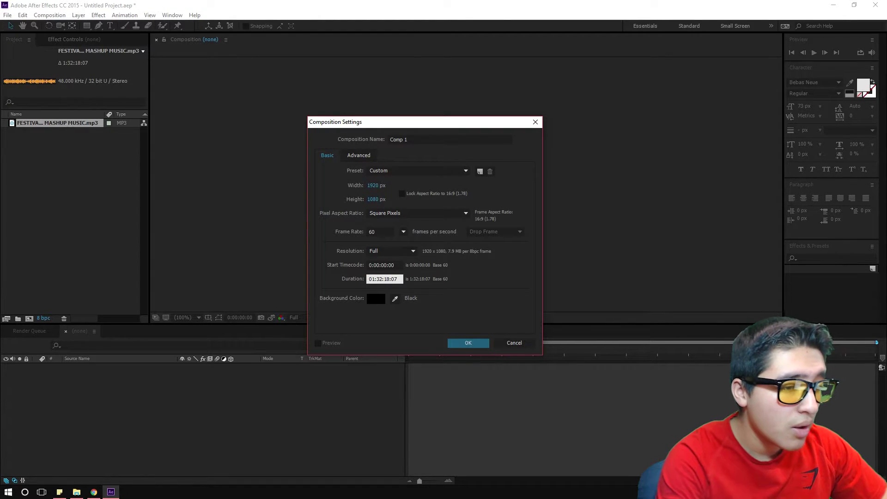
click(468, 342)
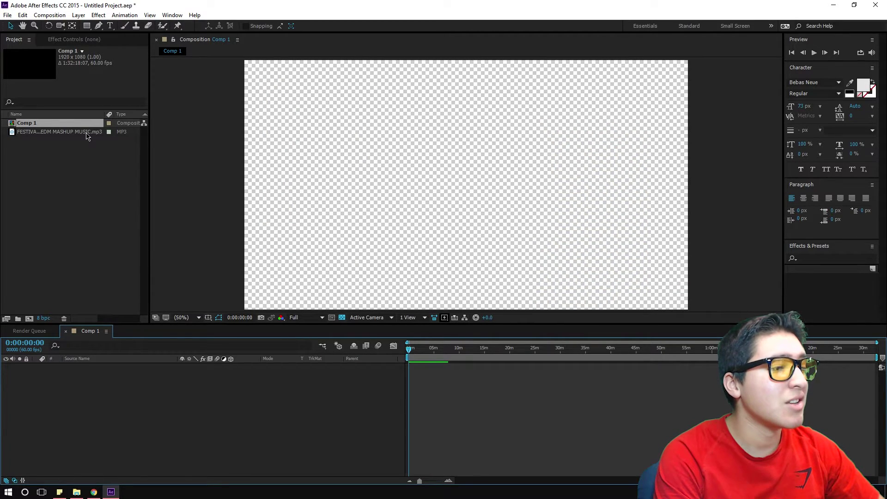
Step: Add the festival mix MP3 to the Comp 1 timeline as a layer
click(86, 132)
drag(86, 134, 119, 380)
click(304, 446)
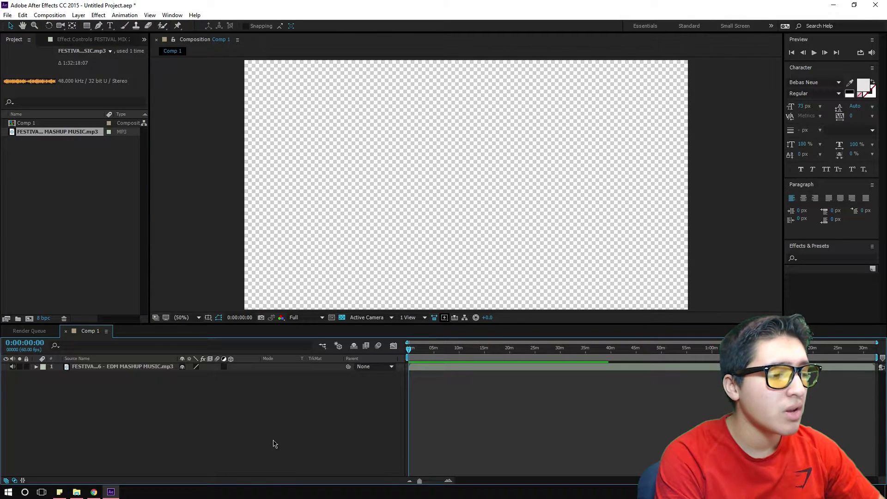
Step: Create a black 1920 x 1080 solid layer named Background
right_click(134, 390)
mouse_move(233, 393)
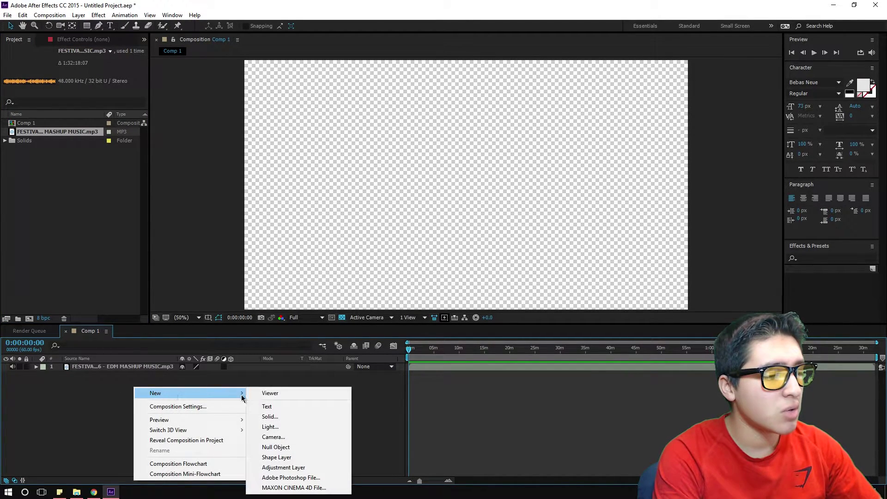
click(271, 418)
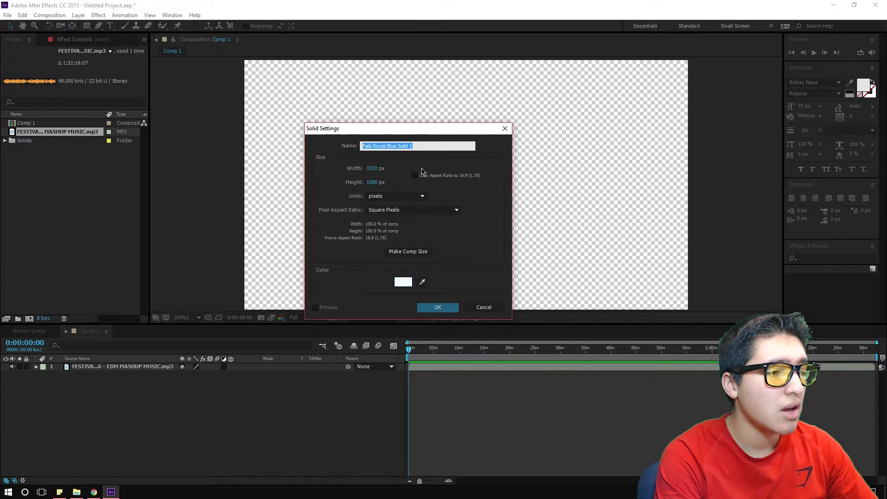
text(Back)
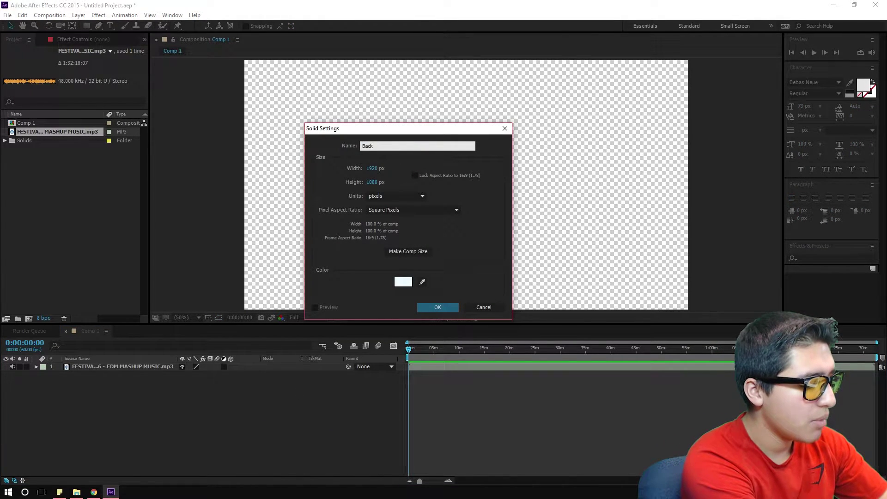
text(ground)
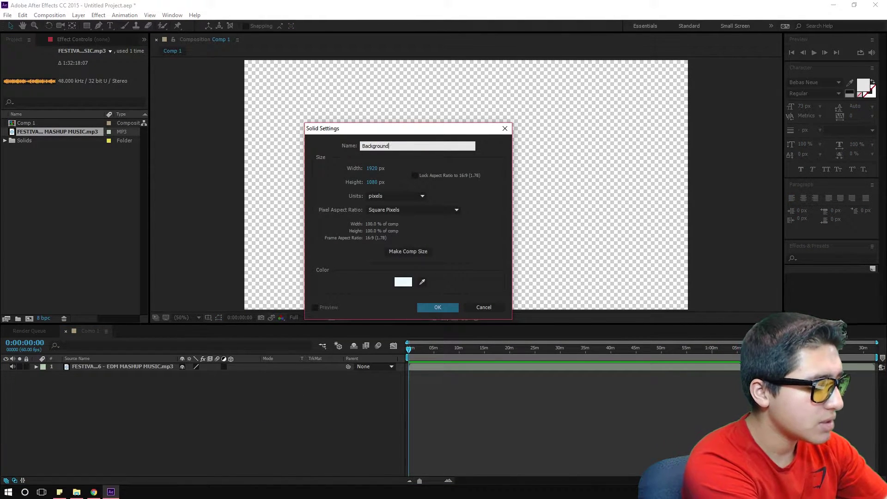
click(409, 282)
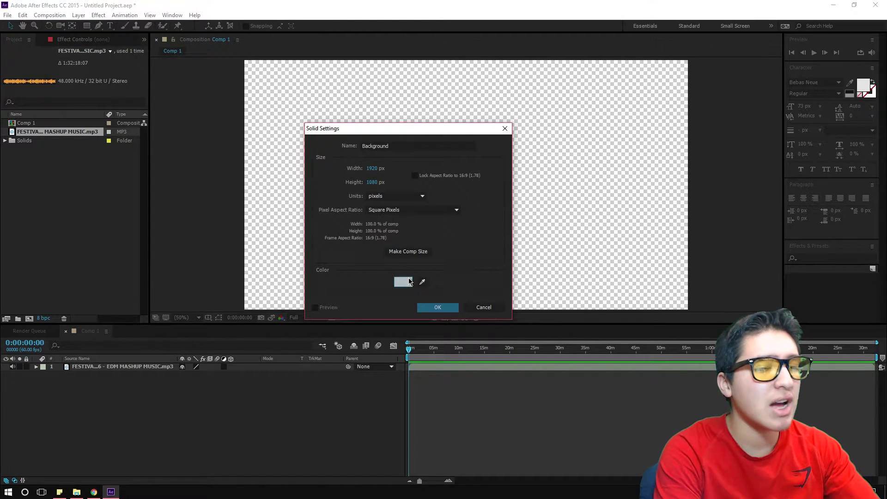
click(294, 290)
click(490, 180)
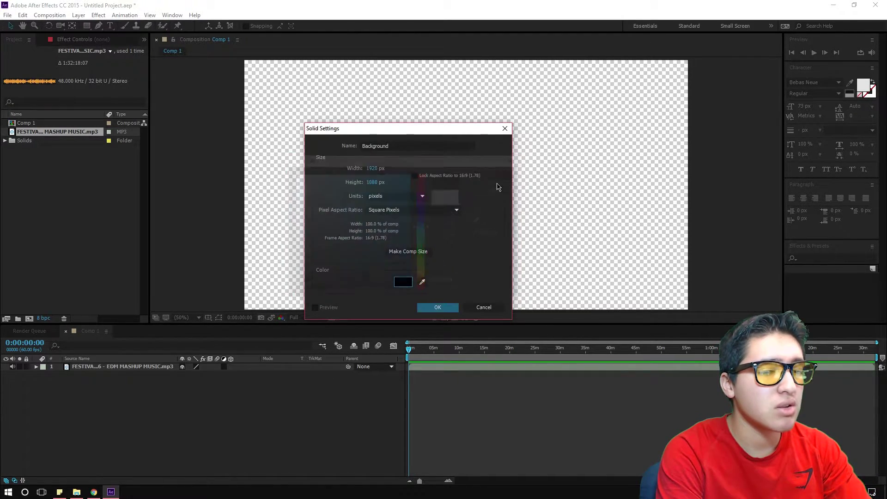
click(453, 307)
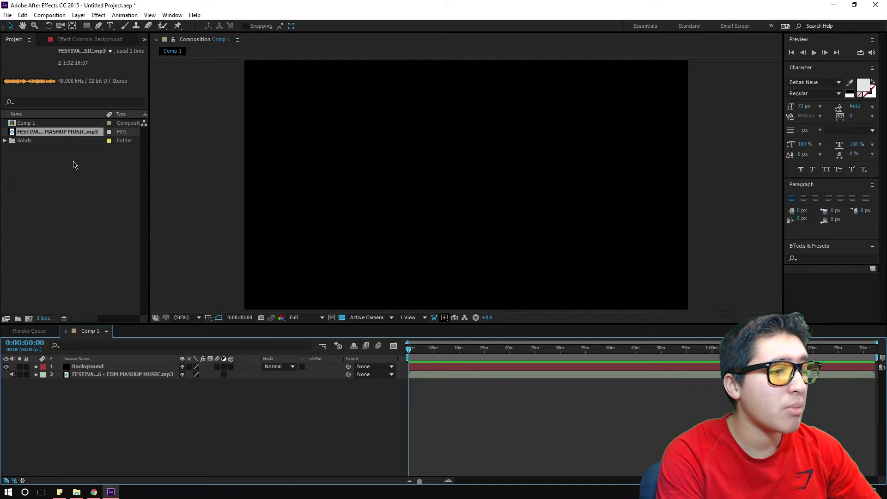
Step: Create a second black 1920 x 1080 solid layer named Audio Spectrum
right_click(104, 401)
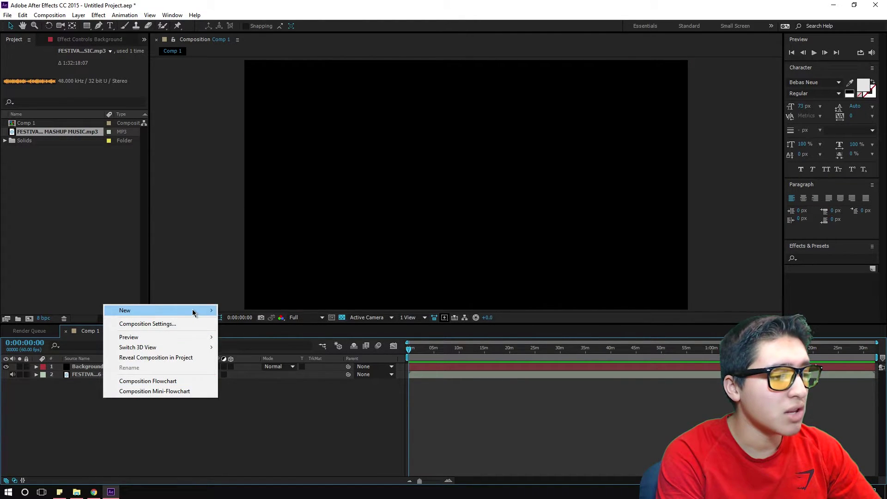
mouse_move(193, 312)
click(257, 335)
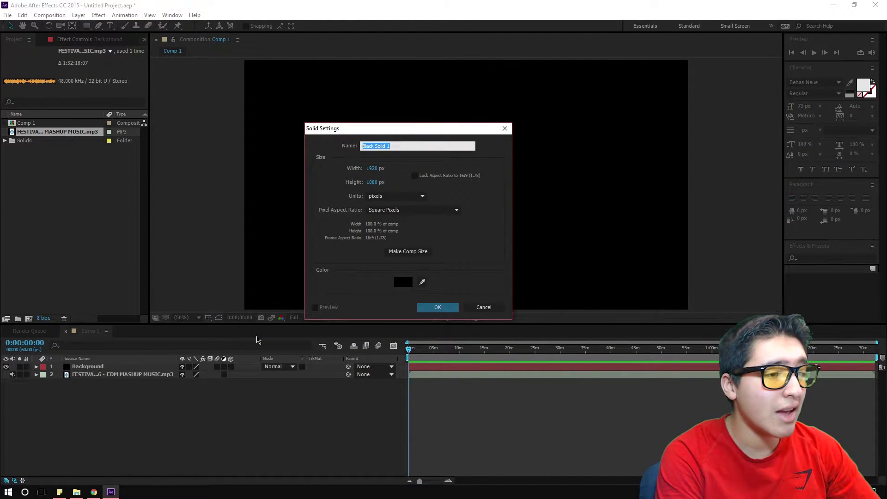
text(A)
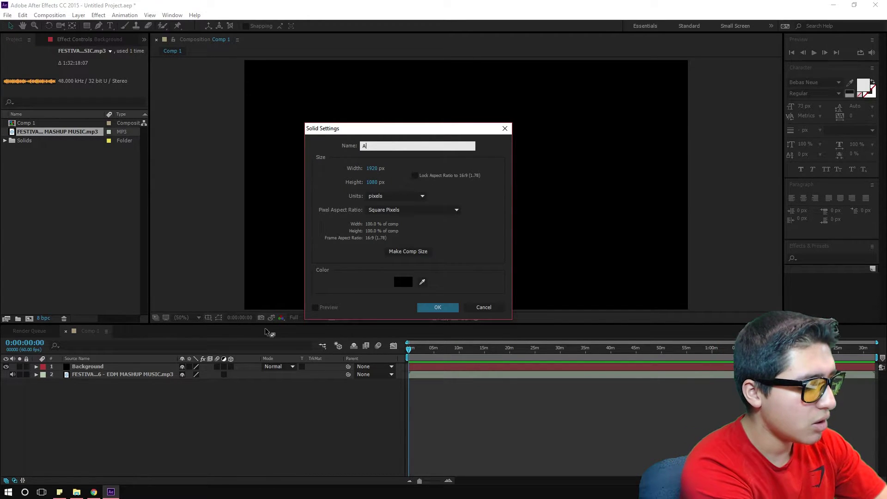
text(udio Spe)
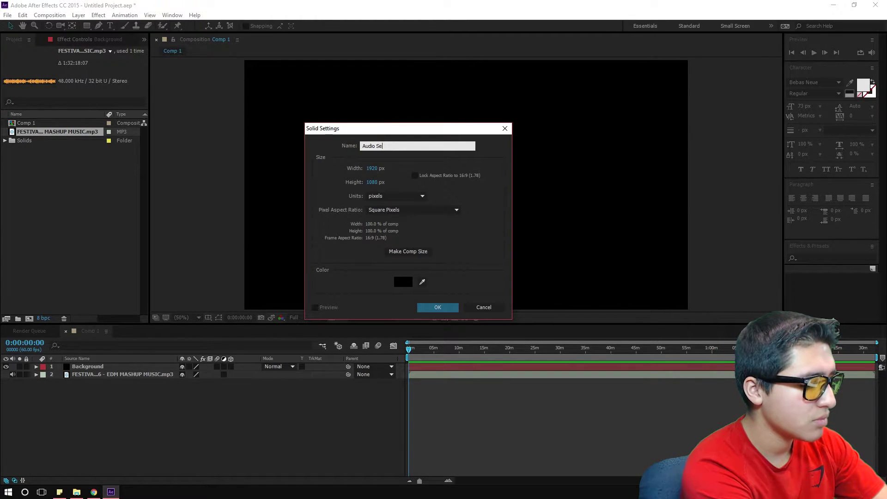
text(ctrum)
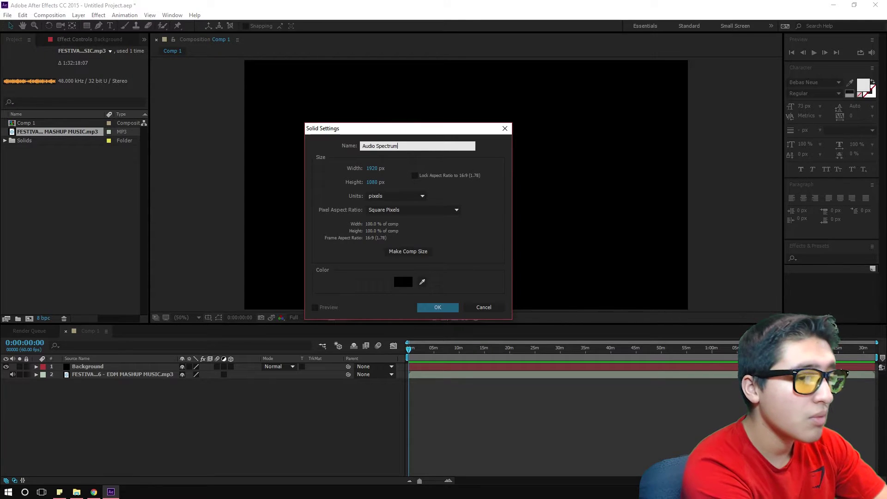
key(Return)
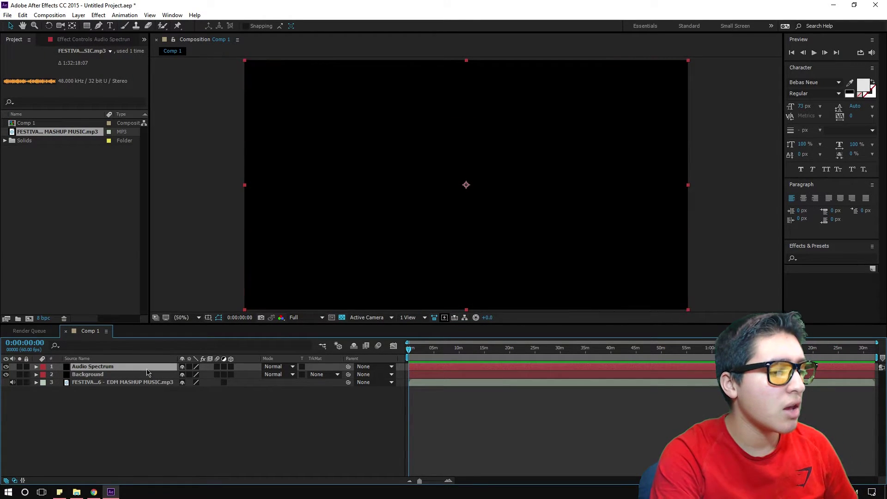
Step: Apply the Audio Spectrum effect to the Audio Spectrum layer and use the festival mix MP3 as its audio layer
click(98, 16)
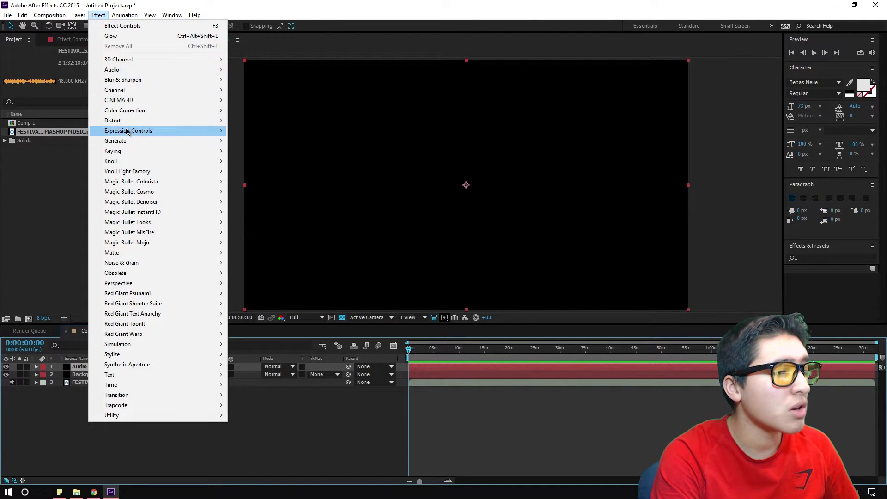
mouse_move(144, 140)
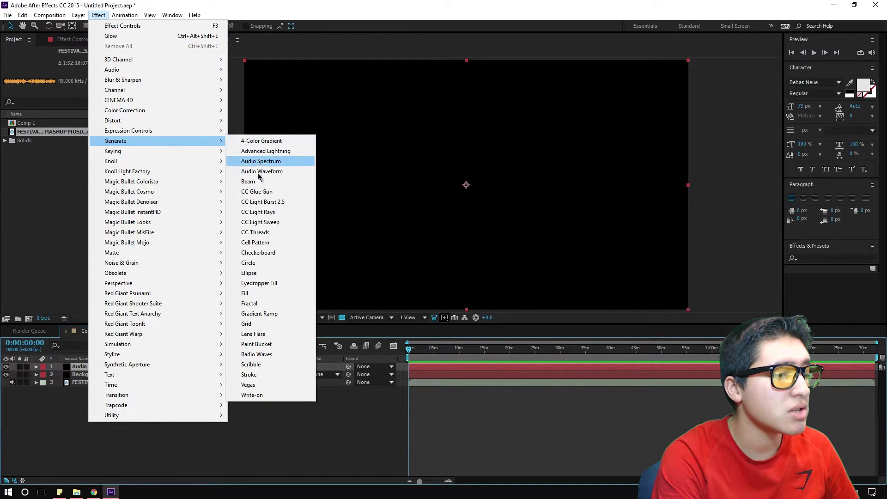
click(270, 162)
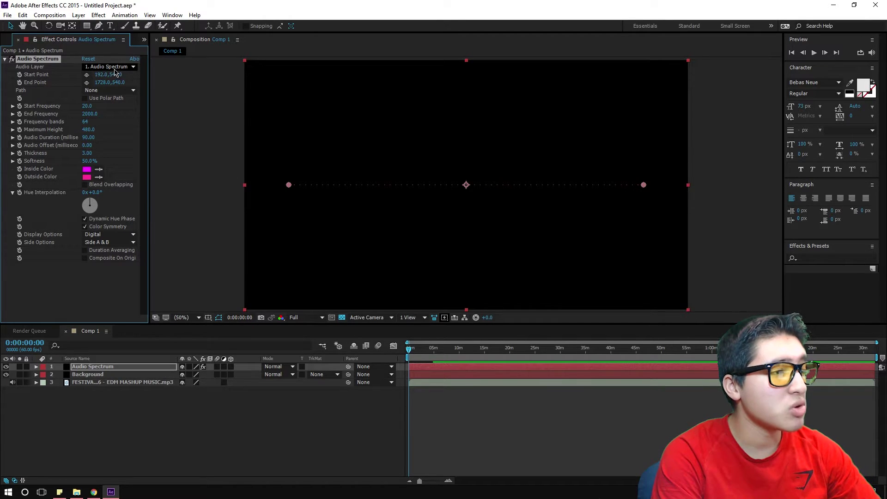
click(115, 70)
click(121, 111)
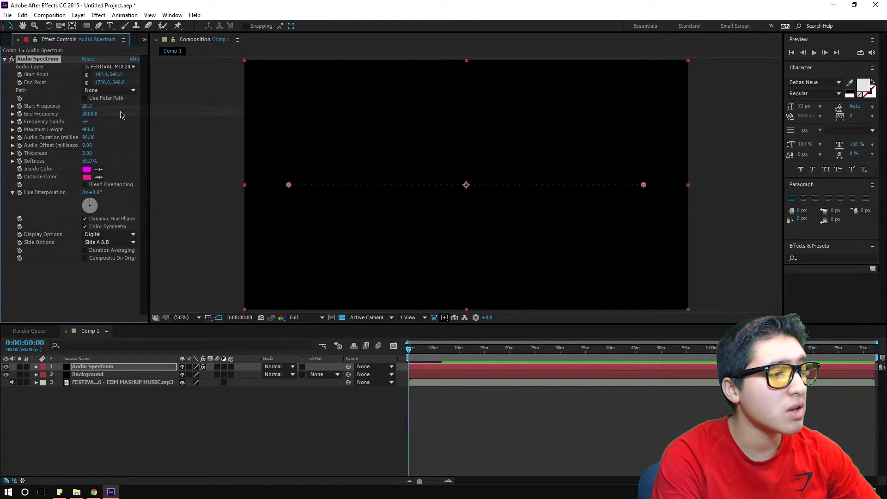
drag(432, 353, 685, 351)
drag(405, 358, 406, 355)
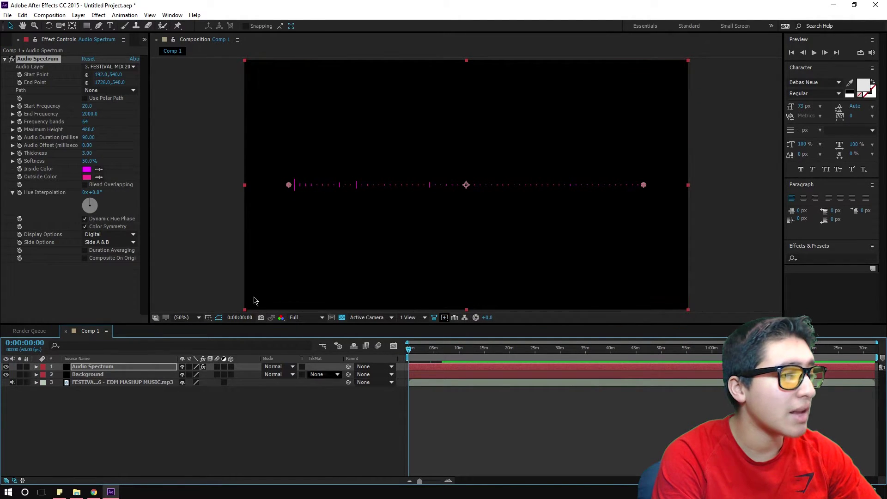
Step: Set the Audio Spectrum effect's start frequency to 1 and its end frequency to 1500
click(87, 106)
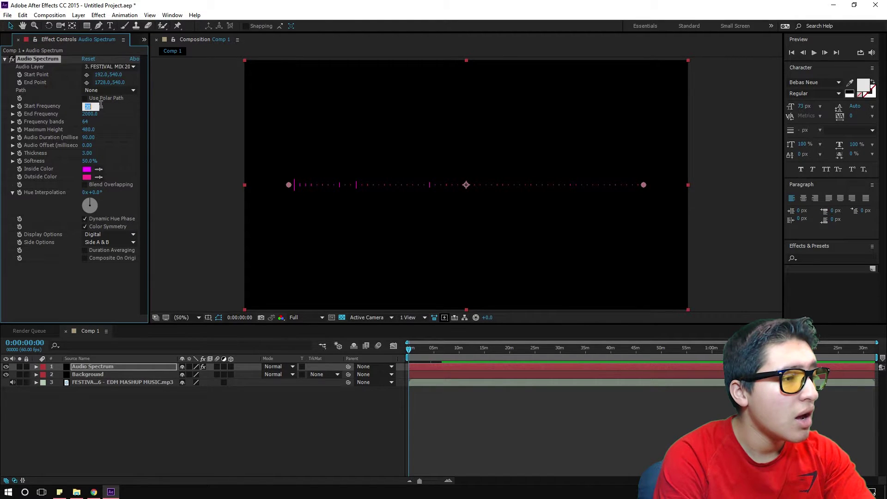
text(1)
key(Return)
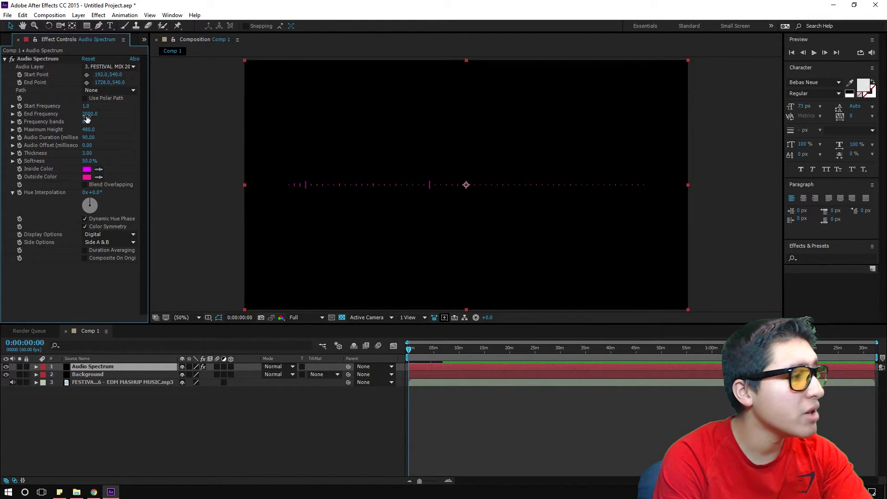
click(87, 114)
text(150)
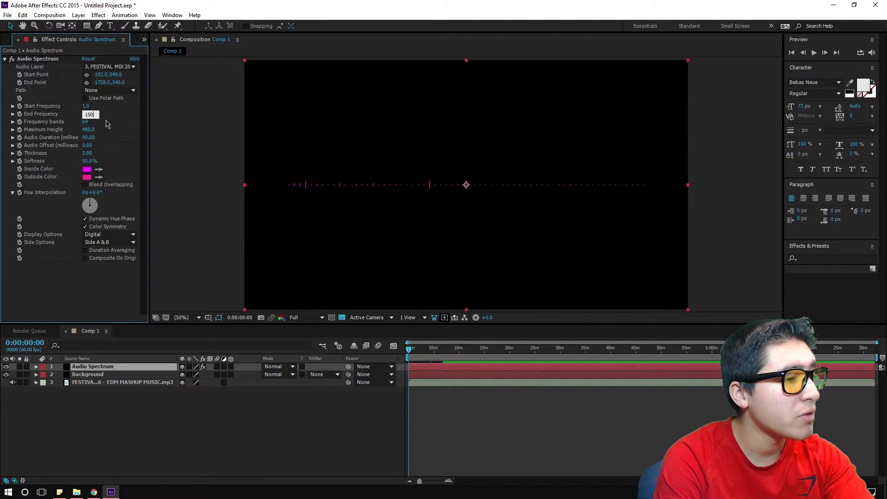
text(0)
key(Return)
Step: Set the Audio Spectrum effect's frequency bands to 500 and its maximum height to 500
click(87, 122)
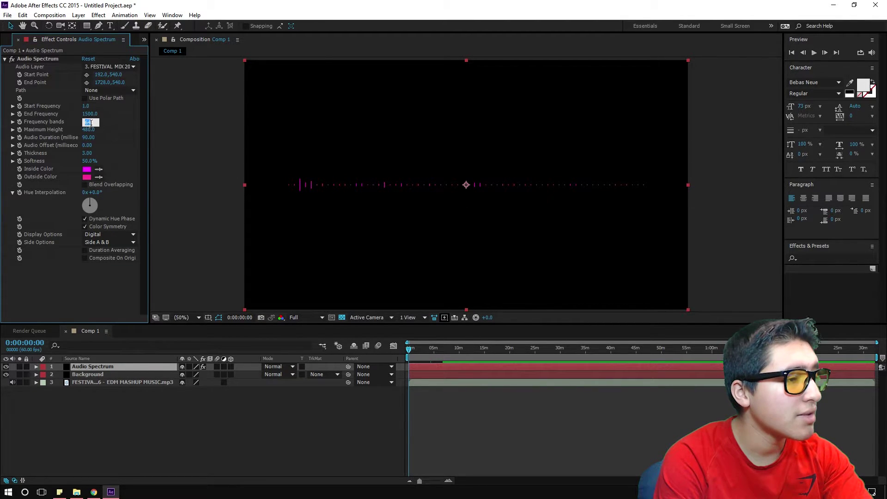
text(500)
key(Return)
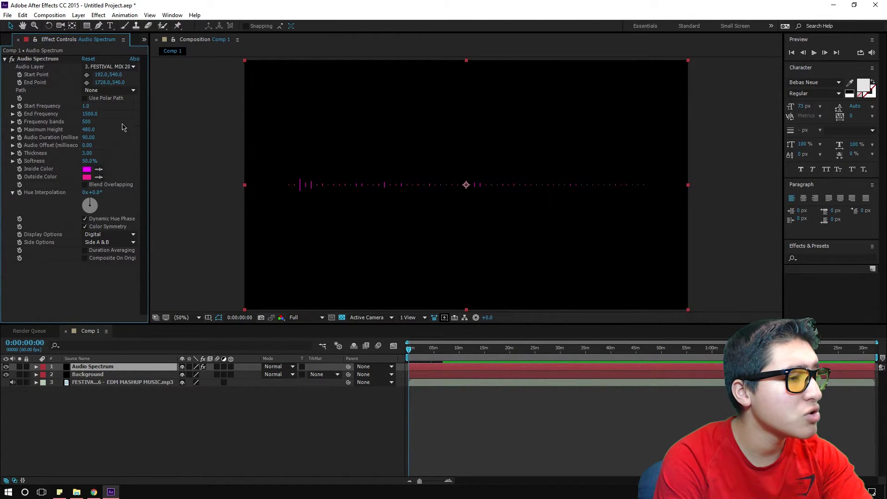
click(90, 130)
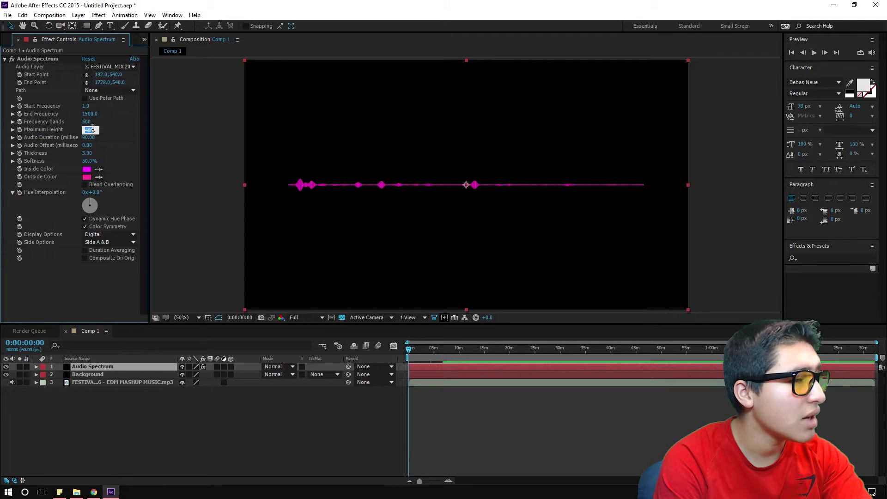
text(500)
key(Return)
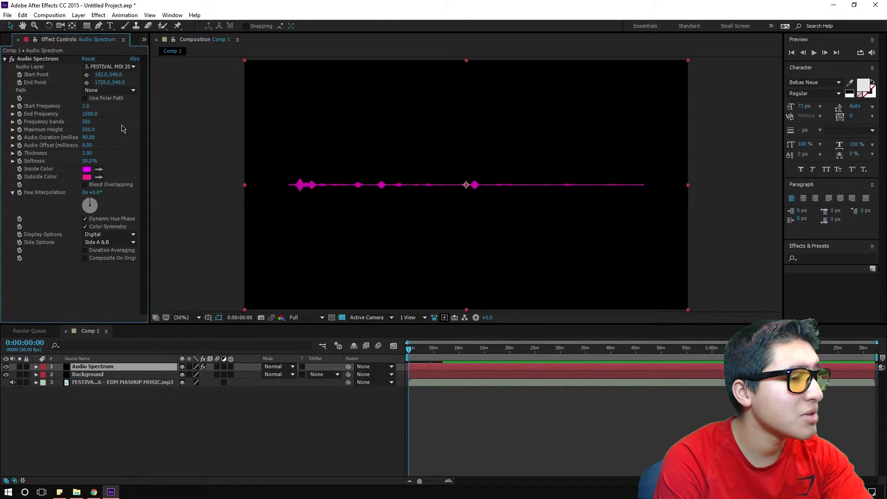
Step: Set the Audio Spectrum effect's maximum height to 5000 and its audio duration to 125 milliseconds
click(89, 129)
text(5000)
key(Return)
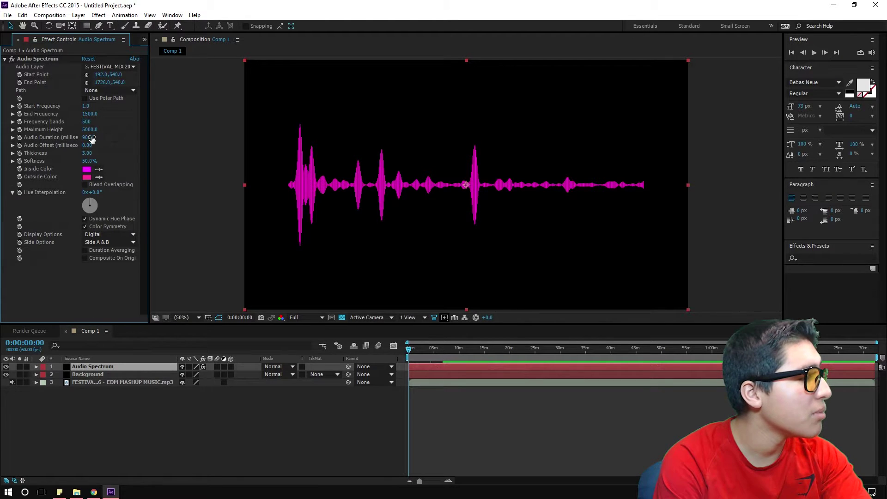
click(90, 138)
text(125)
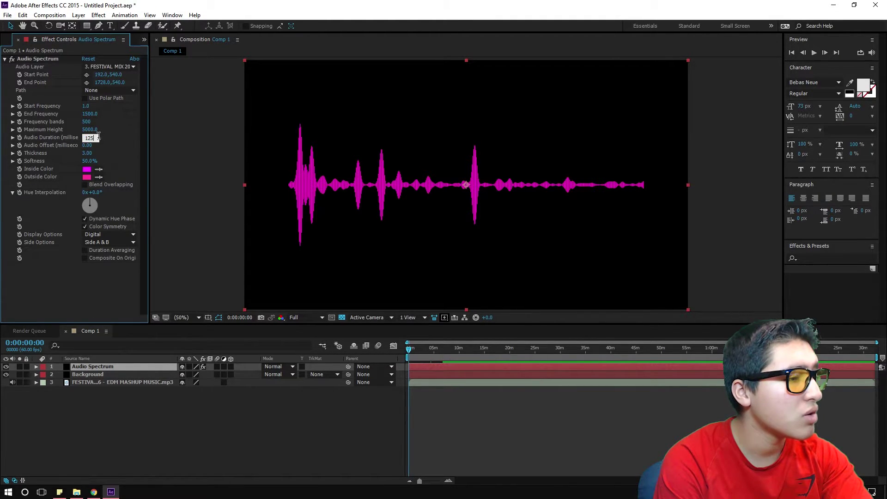
key(Return)
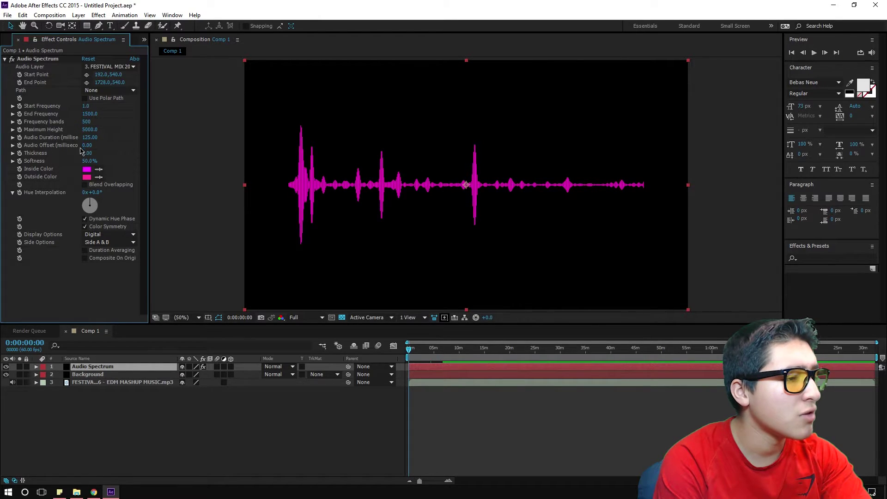
Step: Set the Audio Spectrum effect's thickness to 5 and its softness to 100%
click(87, 153)
text(5)
key(Return)
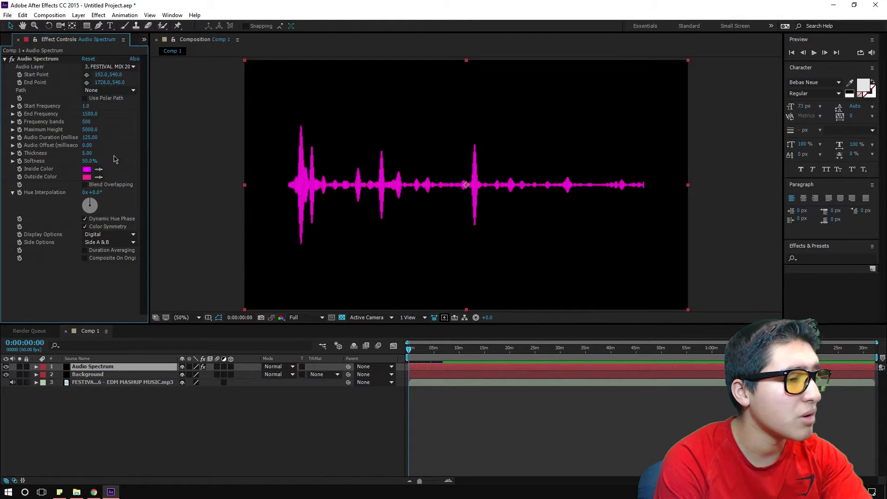
click(89, 161)
text(100)
key(Return)
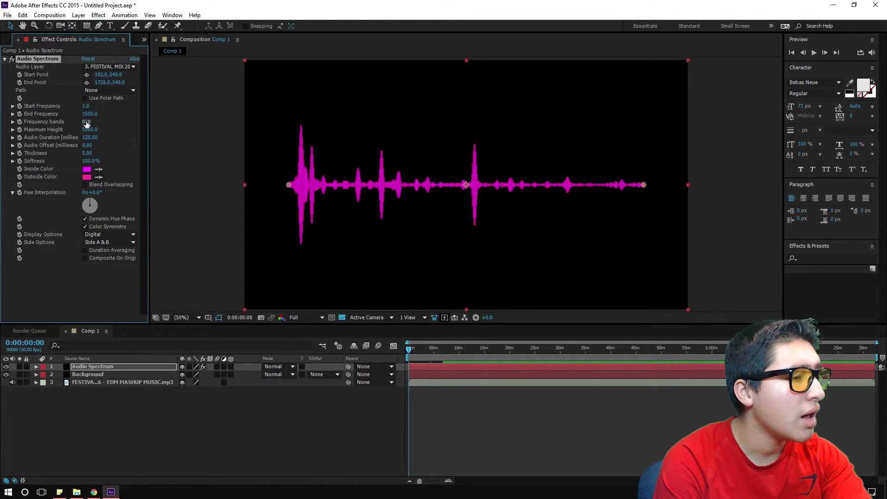
Step: Change the Audio Spectrum effect's inside color to red and its outside color to blue
click(88, 169)
drag(426, 197, 439, 162)
click(496, 175)
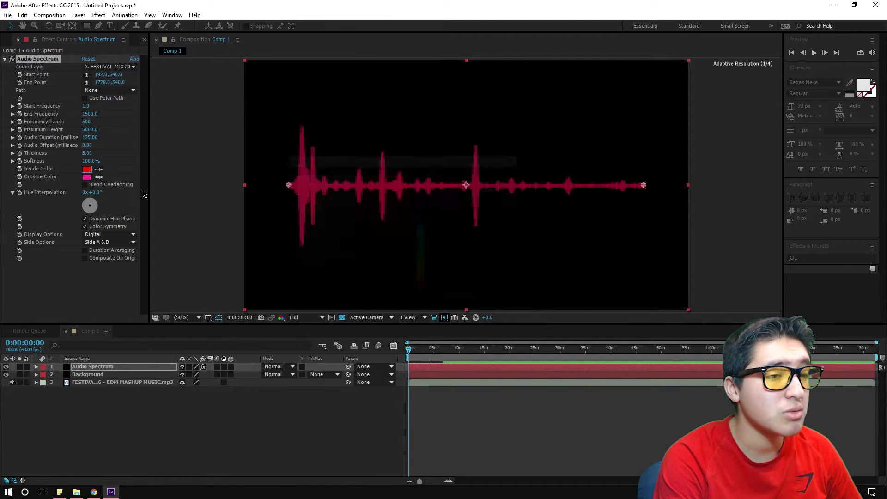
click(87, 177)
click(423, 214)
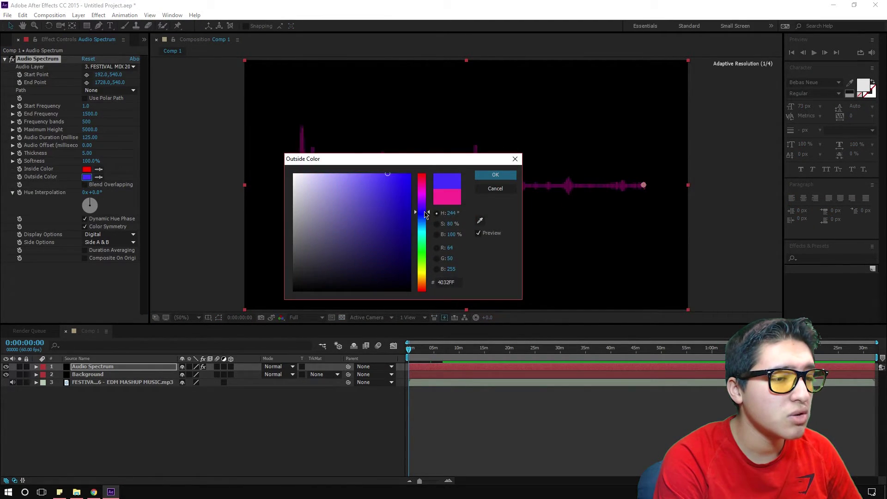
drag(406, 198, 453, 134)
click(491, 180)
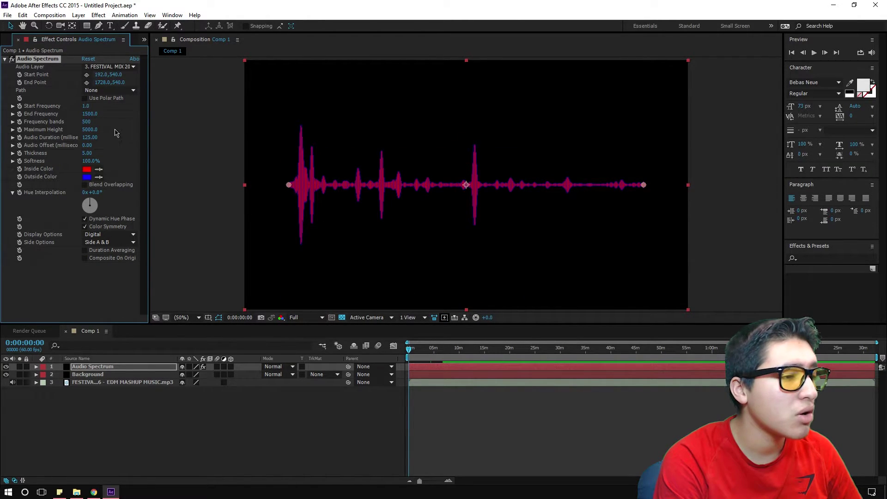
Step: Set the Audio Spectrum effect's frequency bands to 150 and its hue interpolation to 180°
click(87, 122)
text(15)
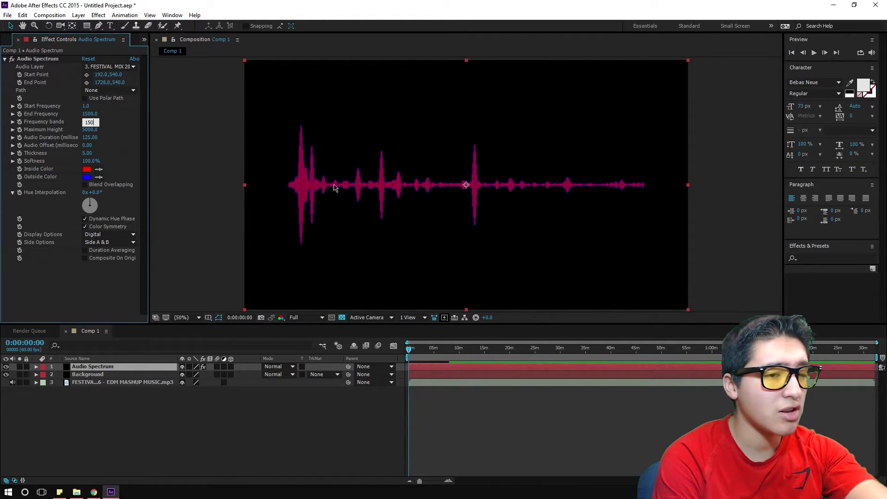
click(136, 137)
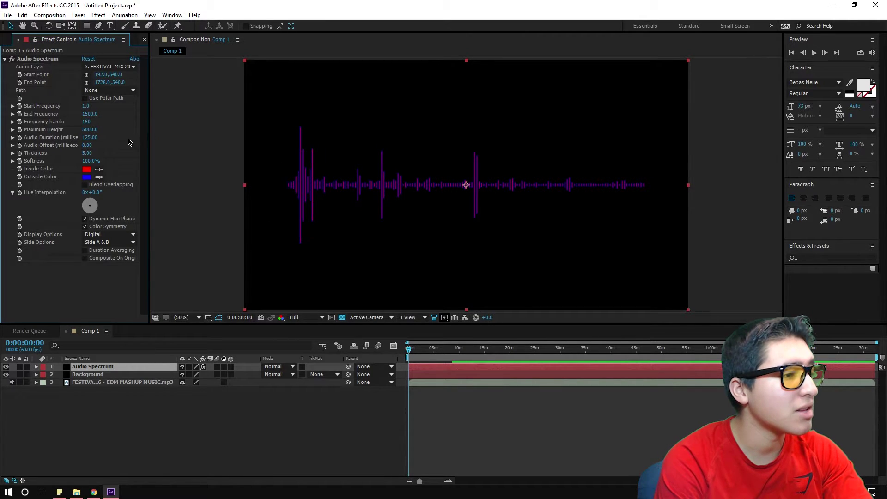
click(97, 192)
text(180)
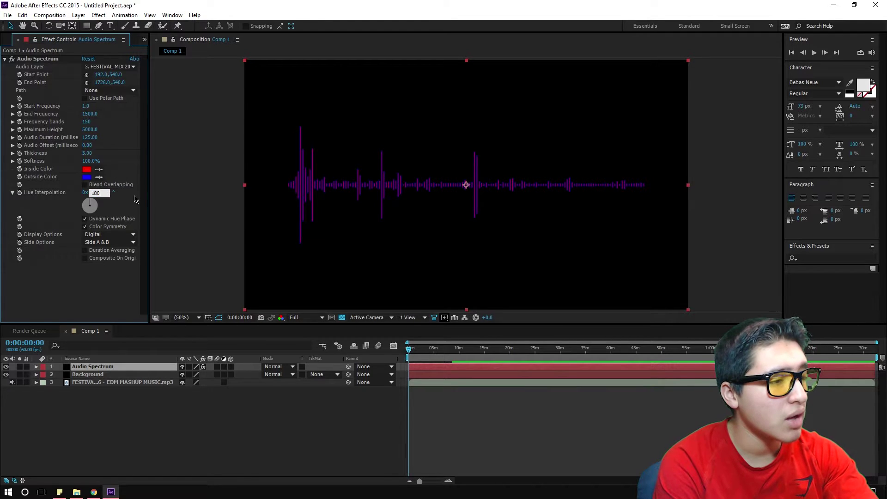
key(Return)
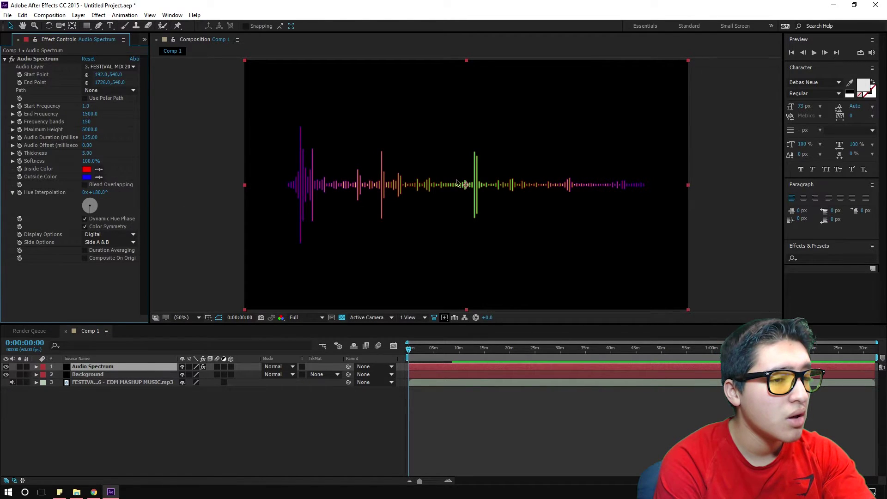
Step: Scrub the start of the timeline to compare the spectrum's colors with Dynamic Hue Phase off and back on
drag(424, 354, 382, 356)
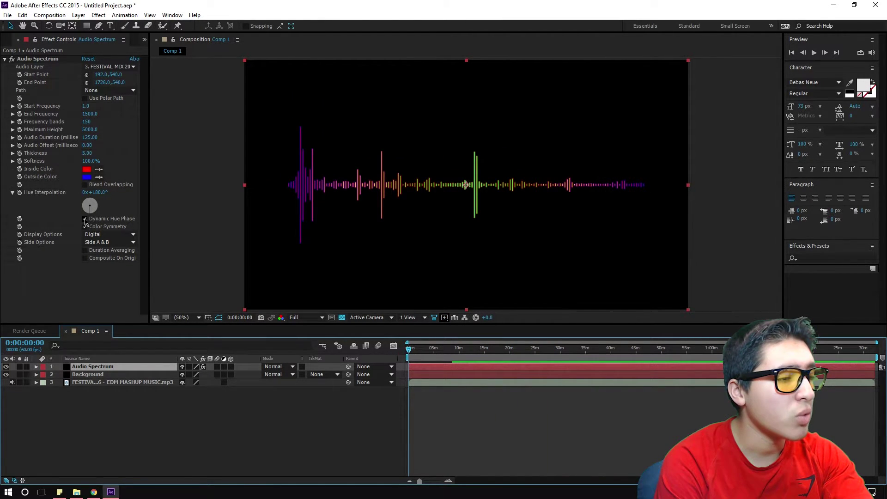
click(416, 353)
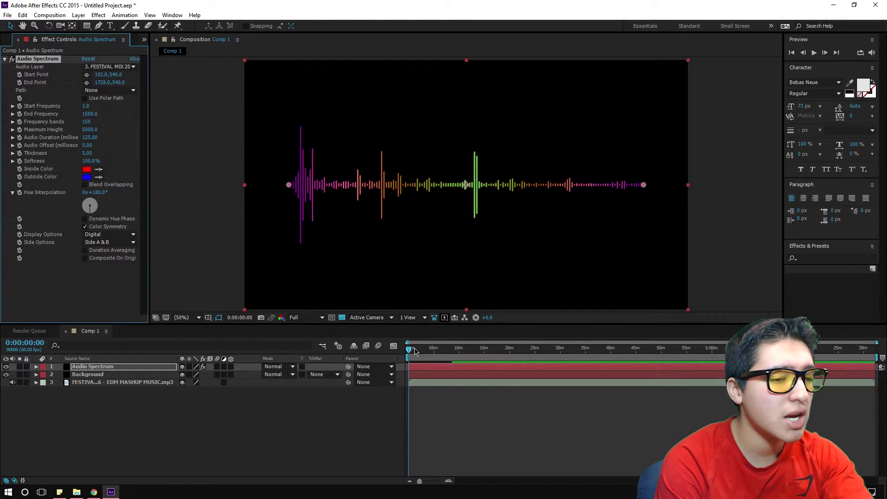
drag(458, 353, 407, 354)
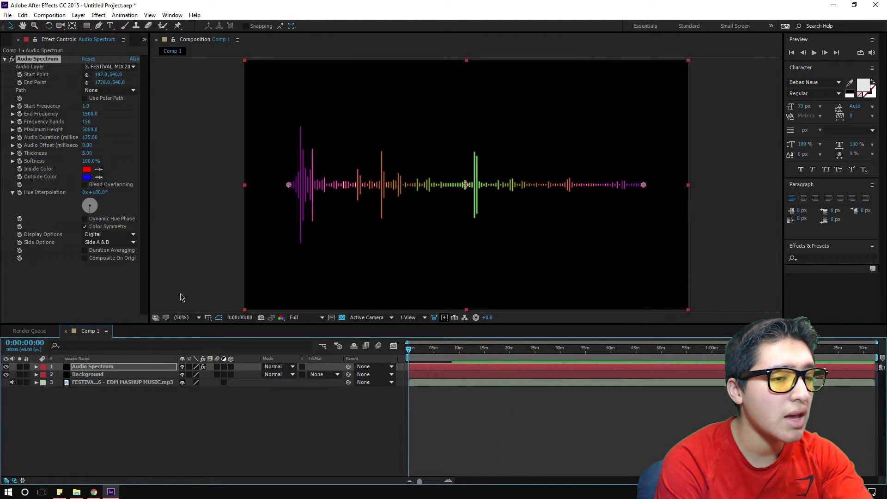
click(85, 219)
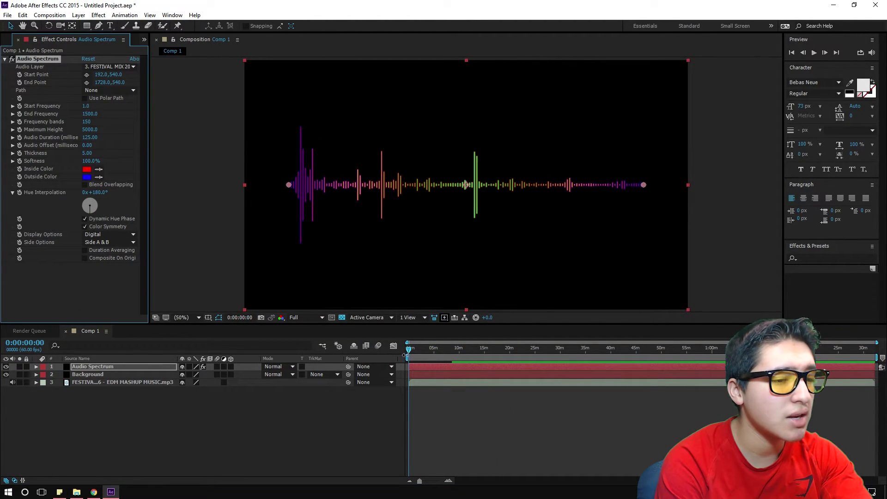
mouse_move(413, 355)
mouse_down()
mouse_move(501, 354)
mouse_move(408, 353)
mouse_up()
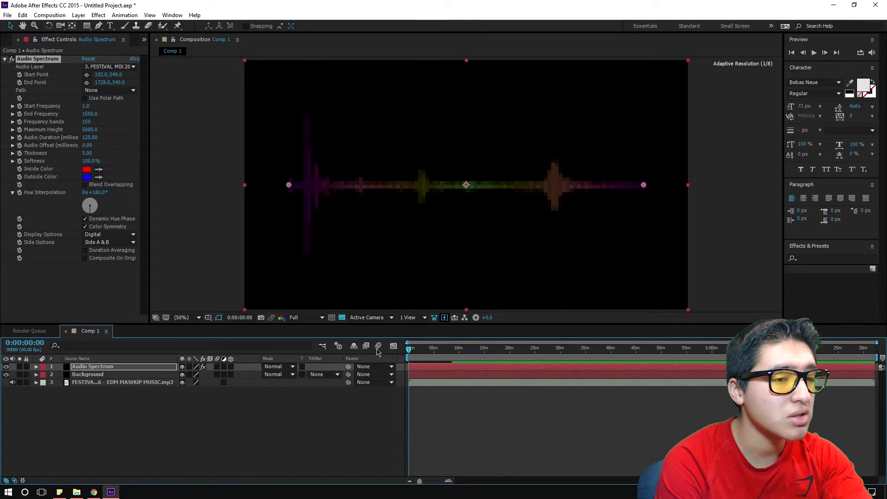
click(115, 295)
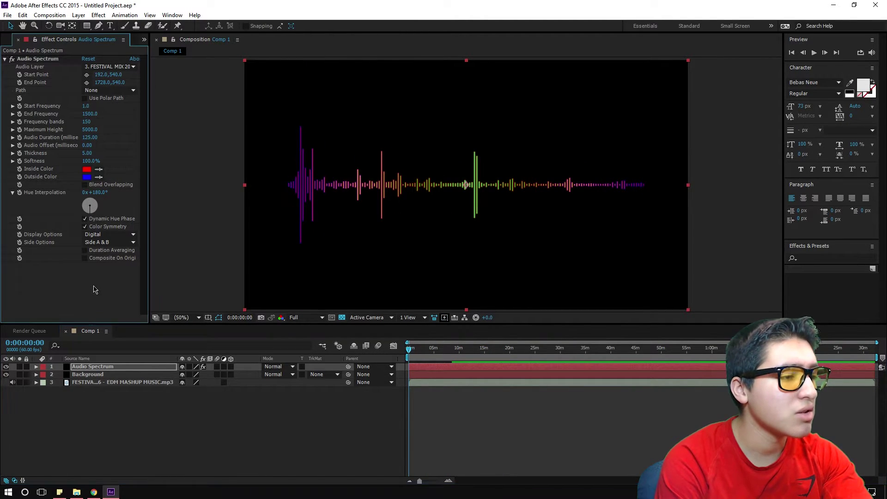
Step: Try the Analog lines and Analog dots display options for the spectrum, and return to Digital
click(111, 235)
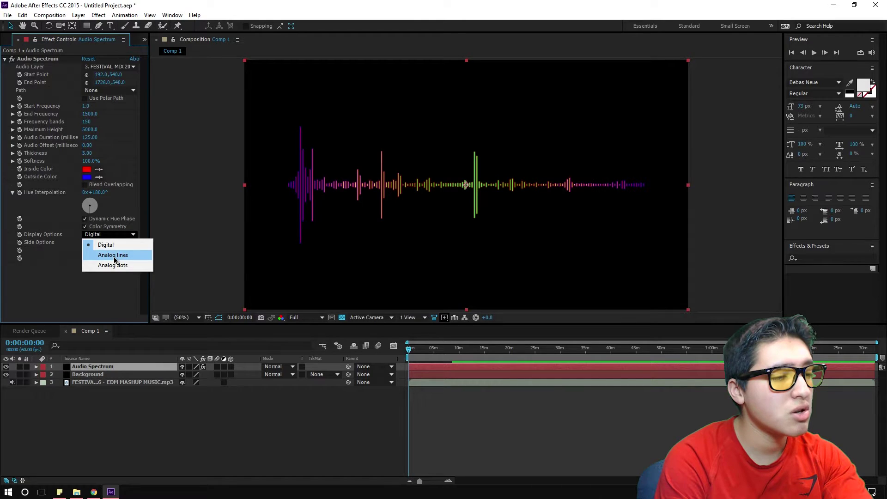
click(116, 257)
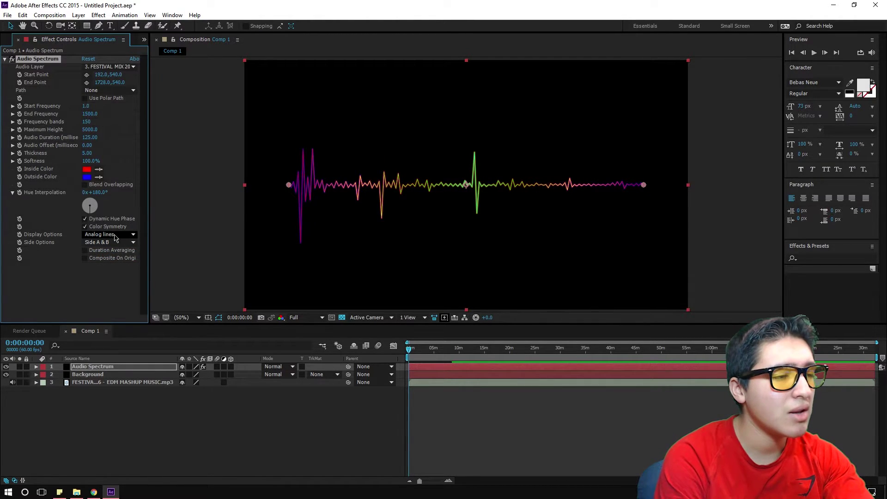
click(111, 234)
click(112, 265)
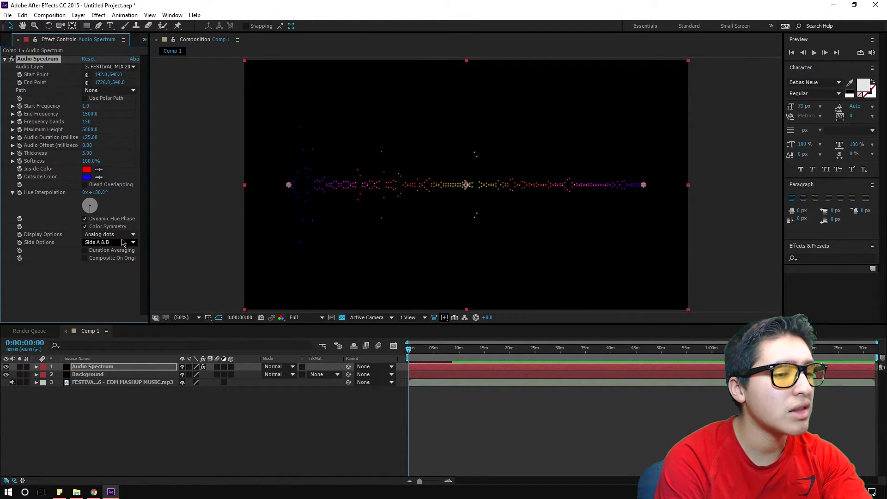
click(101, 234)
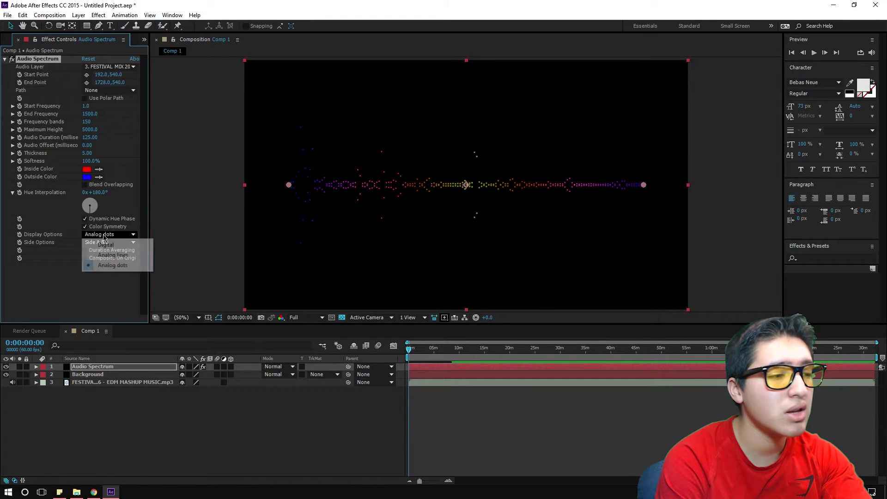
click(106, 244)
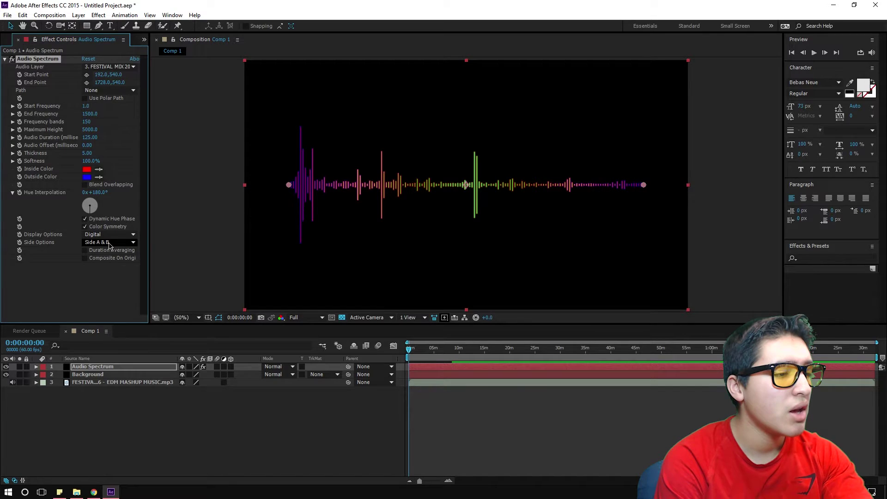
Step: Try Side A for the Audio Spectrum effect's side options, and switch them to Side B
click(109, 243)
click(111, 254)
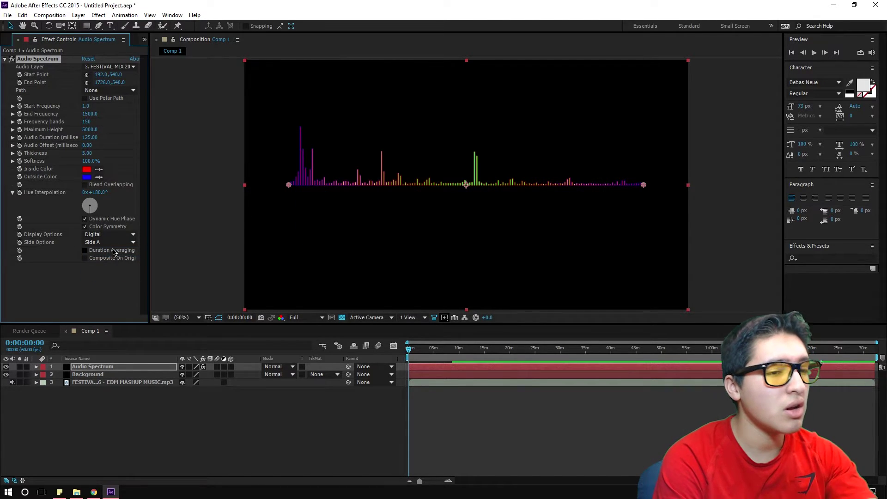
click(108, 242)
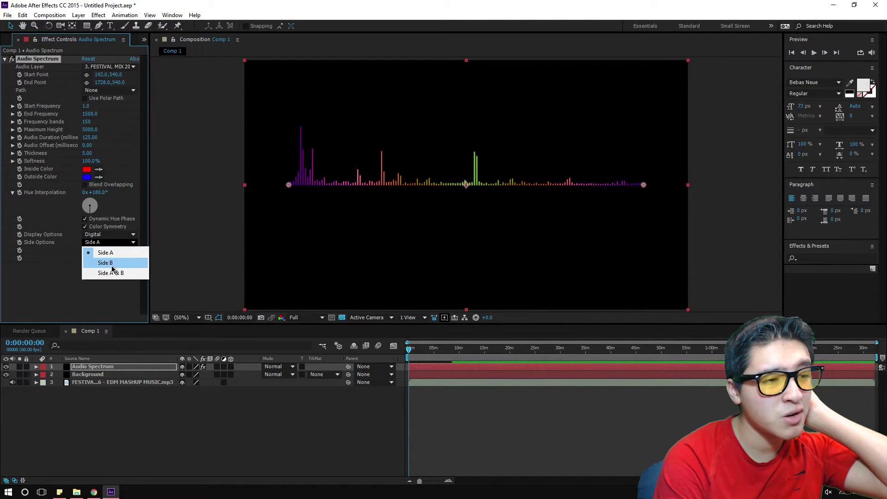
click(113, 263)
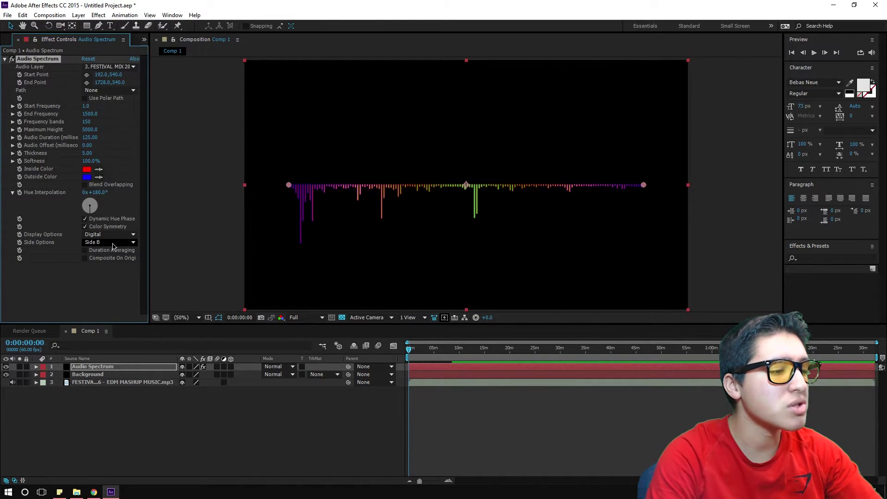
Step: Apply the Stylize Glow effect to the Audio Spectrum layer and collapse the Audio Spectrum effect's settings
click(111, 367)
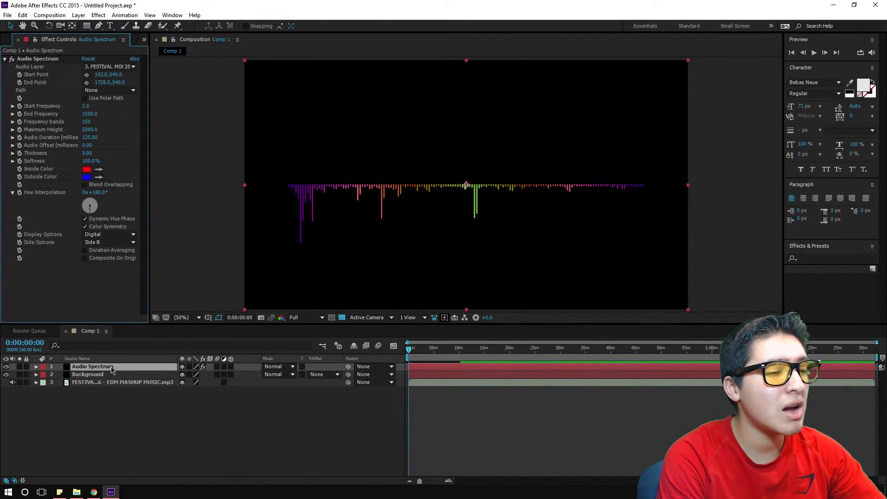
click(98, 16)
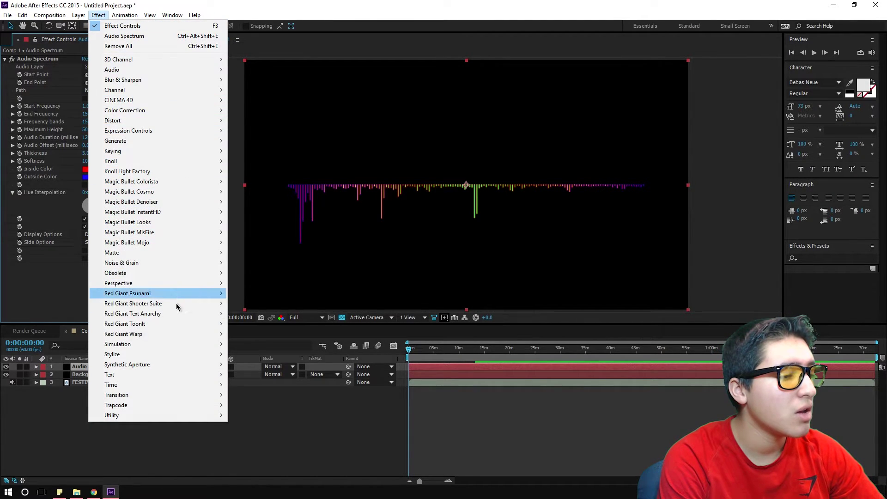
mouse_move(174, 354)
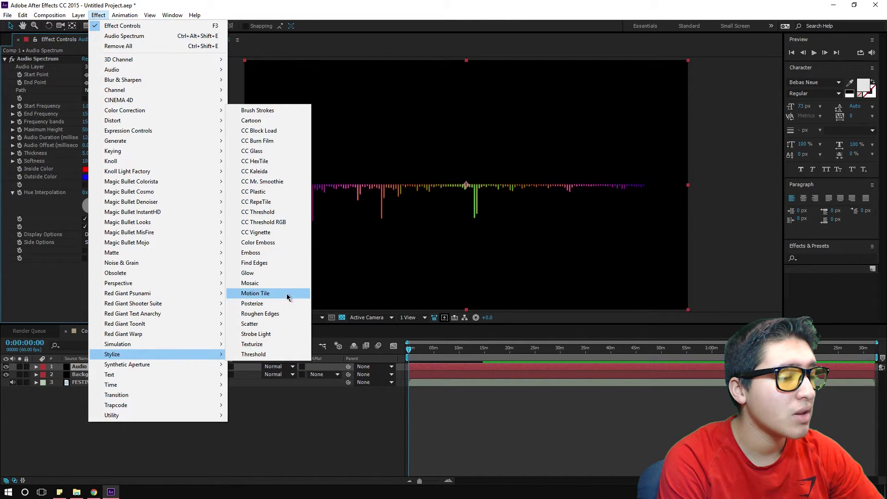
click(285, 273)
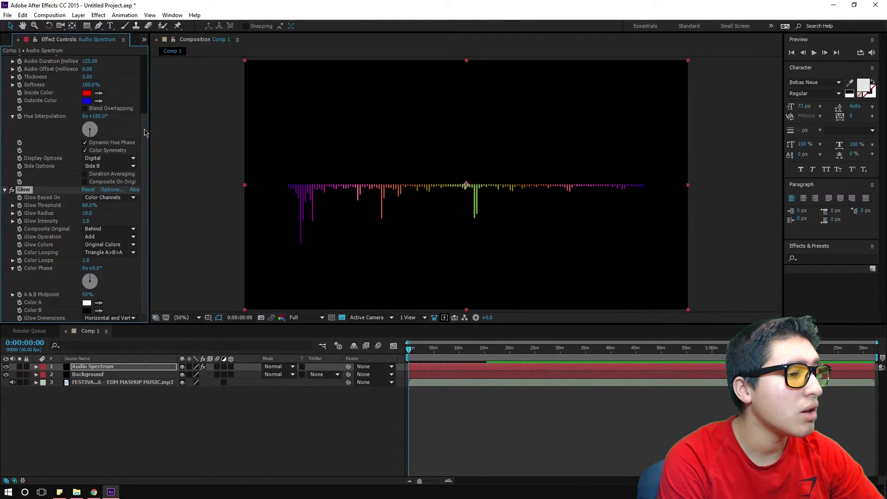
scroll(42, 117, up, 3)
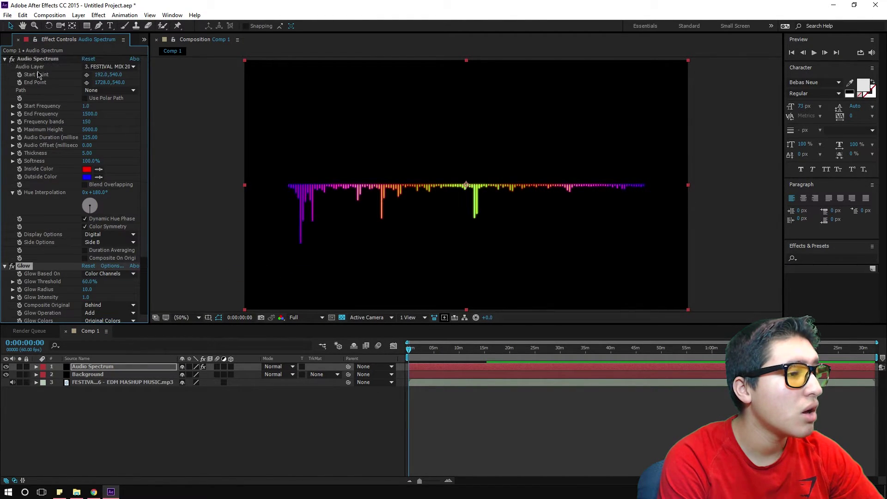
click(4, 59)
click(105, 278)
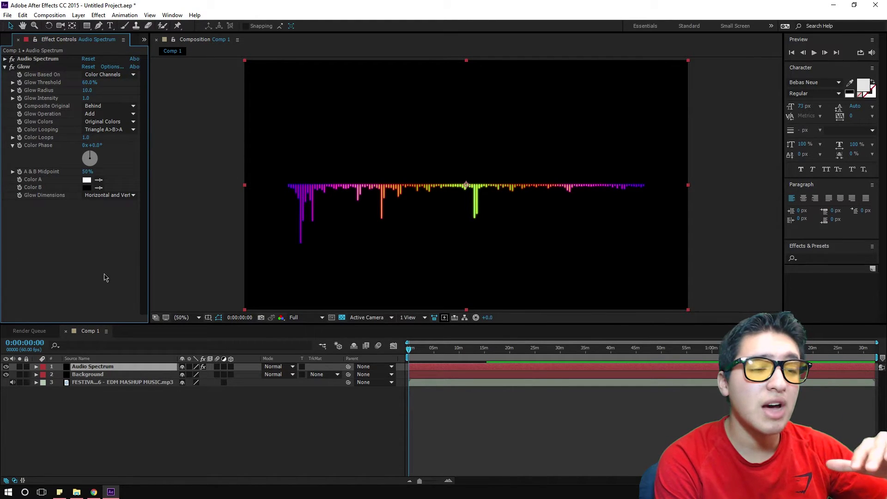
Step: Set the Glow effect's threshold to 50% and radius to 150, and compare the spectrum with the glow off and on
click(90, 83)
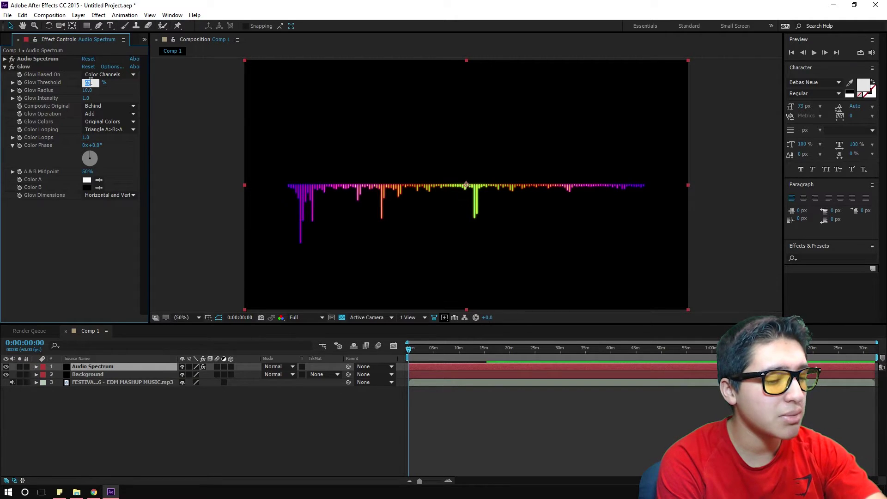
text(50)
click(87, 91)
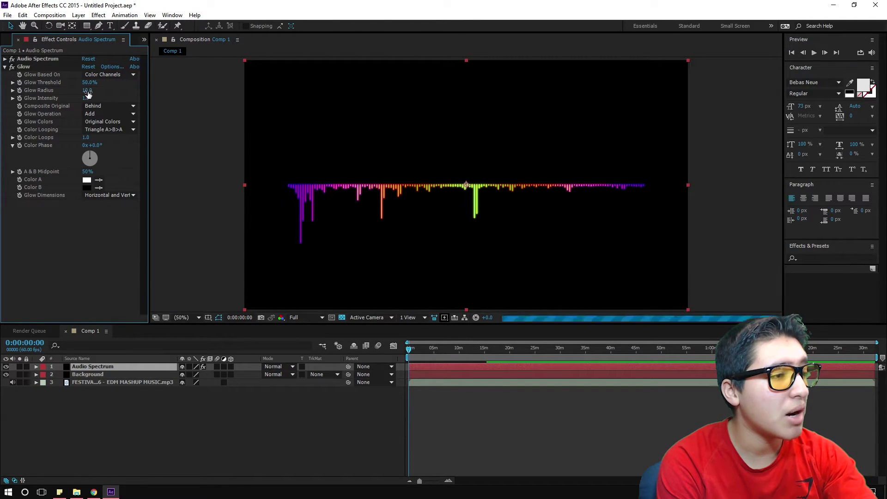
text(15)
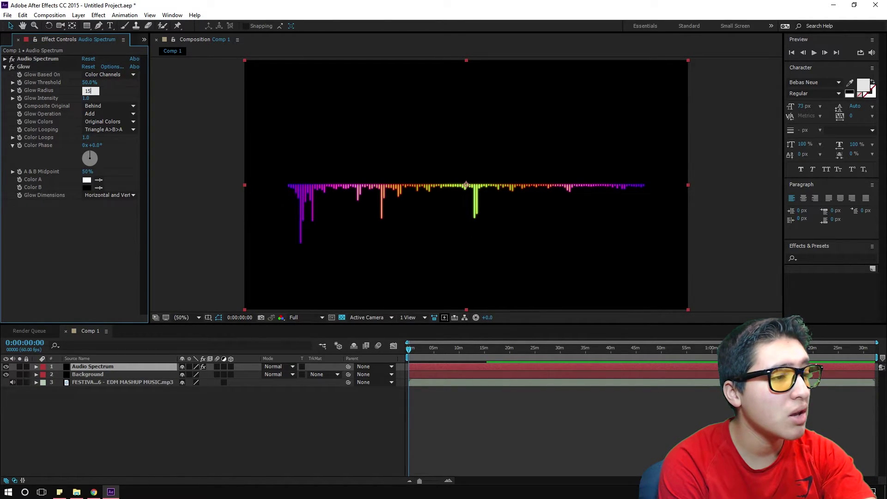
text(0)
key(Return)
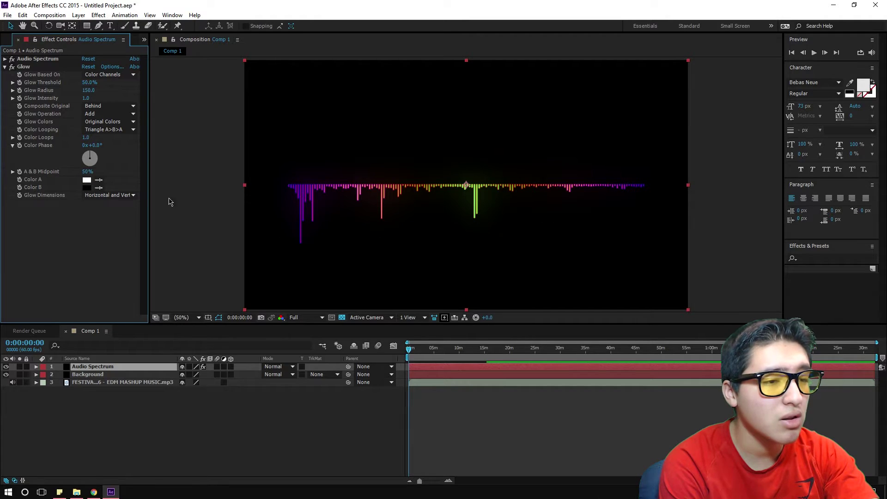
click(13, 67)
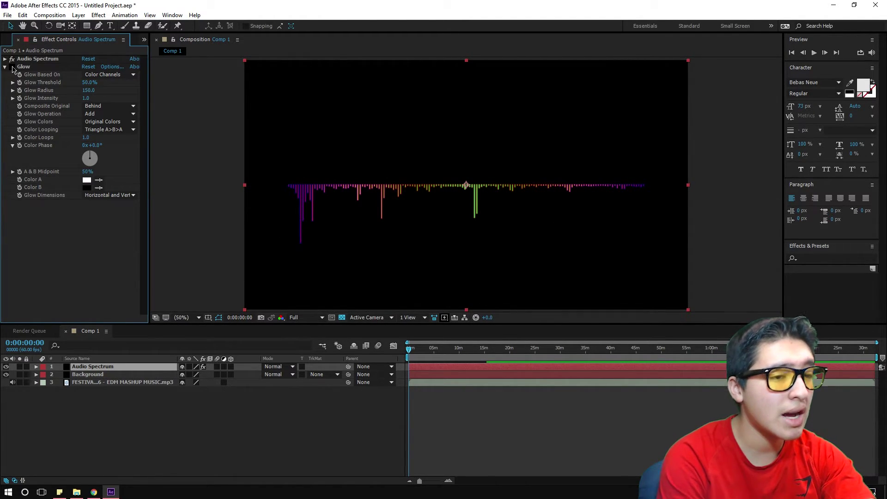
click(12, 68)
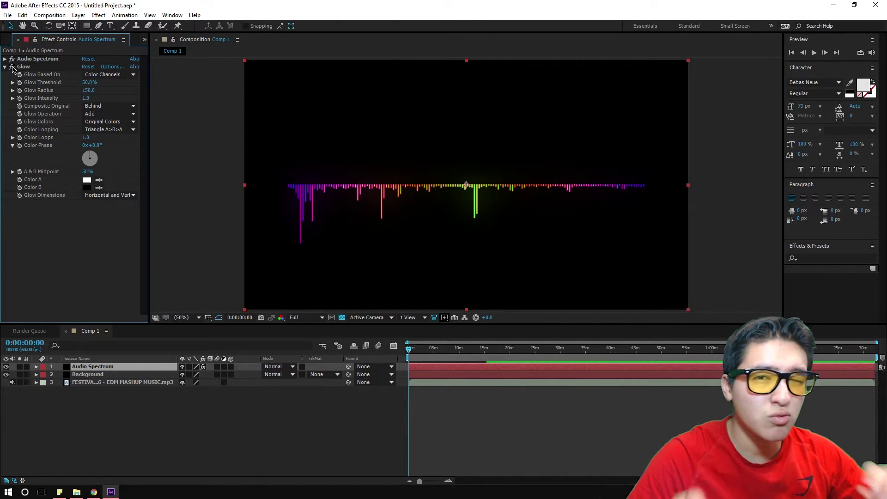
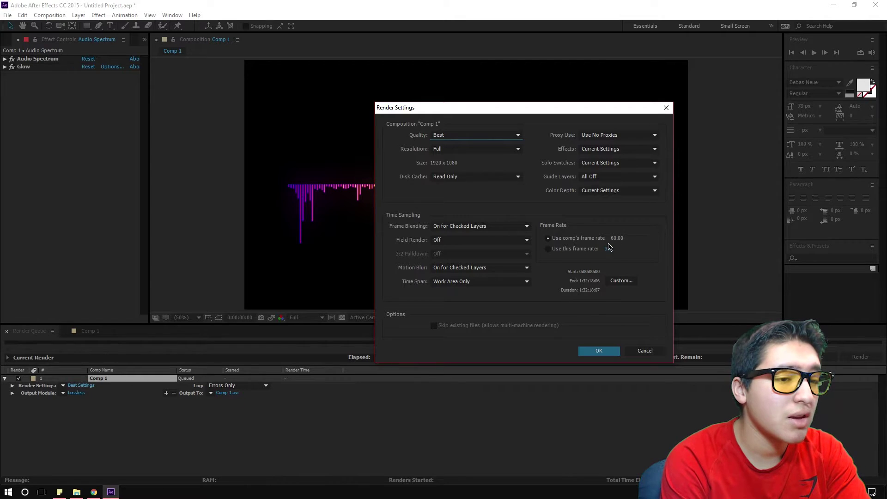
Step: Accept the render settings for Comp 1 and try RGB + Alpha channels for its AVI output module
click(599, 351)
click(70, 394)
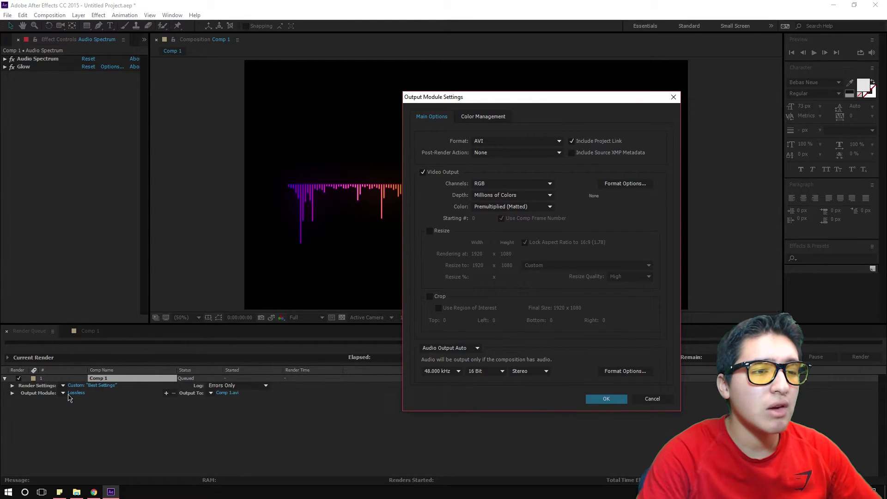
click(511, 184)
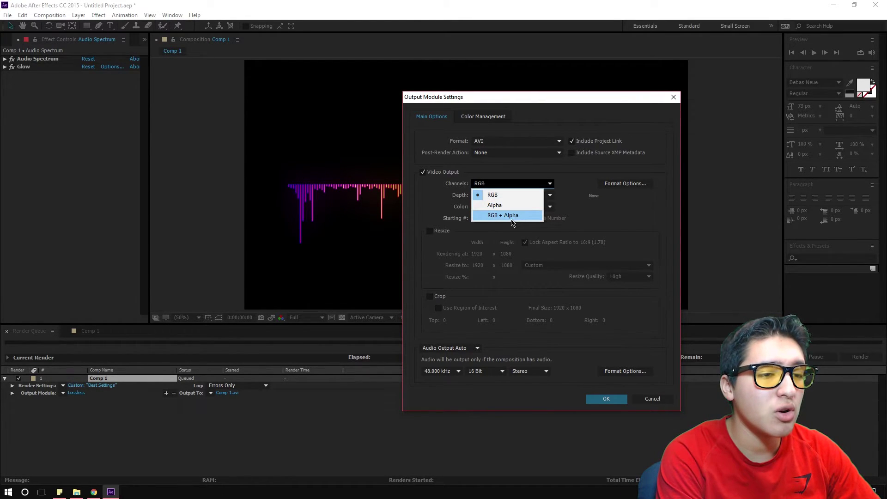
click(512, 216)
drag(532, 97, 424, 97)
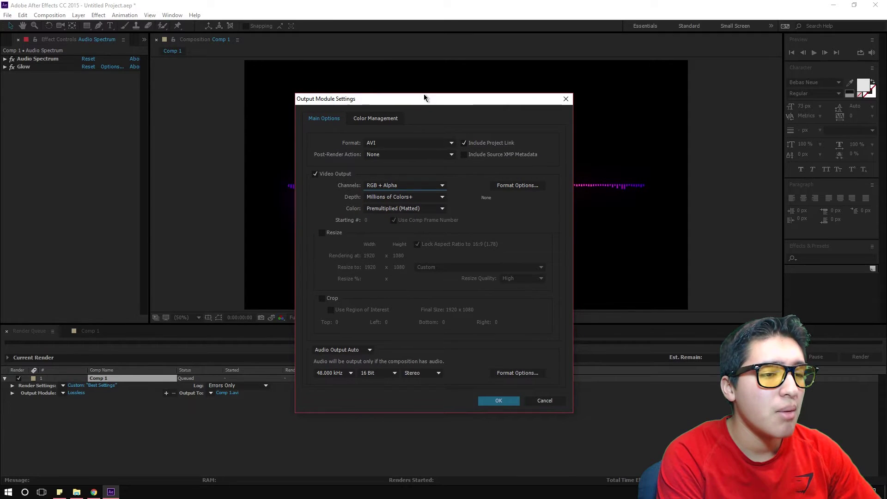
Step: Set the output module's format to QuickTime with RGB channels and keep H.264 as the video codec
click(397, 144)
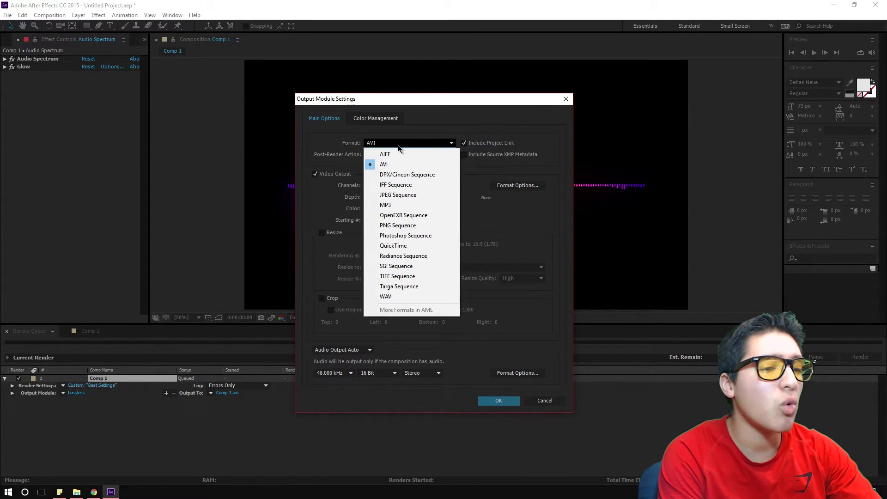
click(393, 245)
click(390, 185)
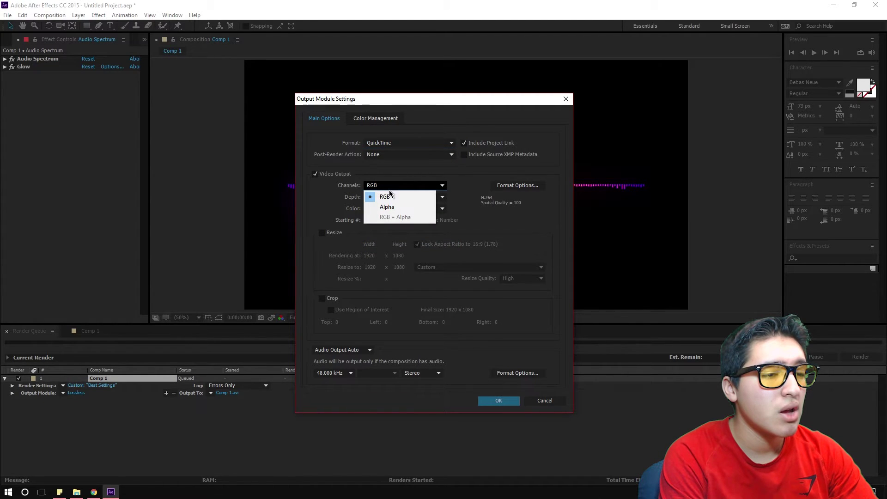
click(389, 194)
click(526, 185)
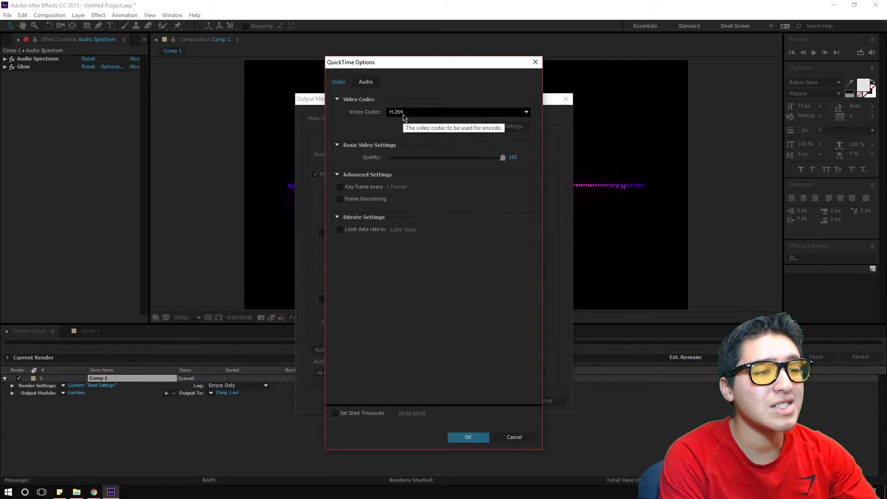
click(481, 441)
Step: Turn audio output on at 48.000 kHz stereo with the AAC codec, and accept the output module settings
click(342, 350)
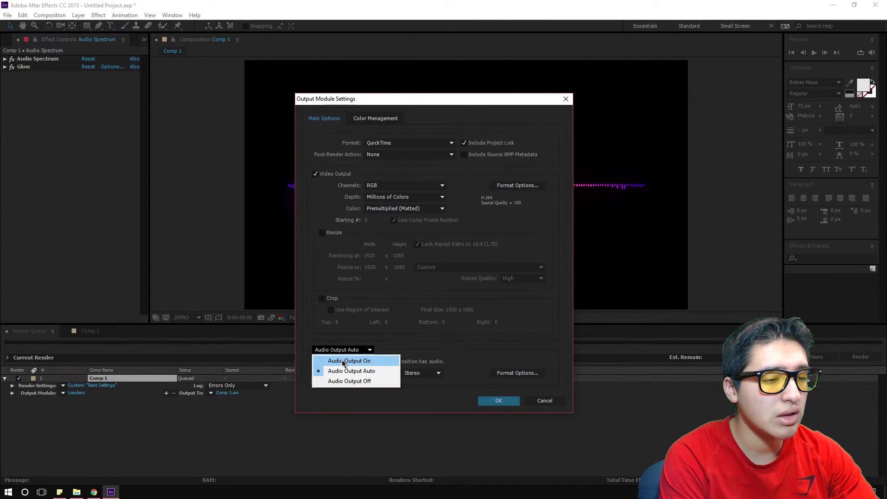
click(343, 361)
click(341, 373)
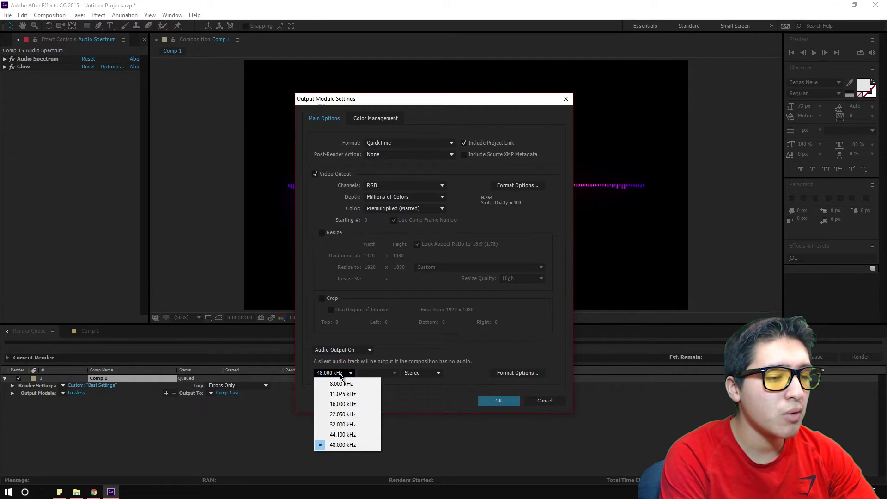
click(340, 373)
click(419, 373)
click(418, 373)
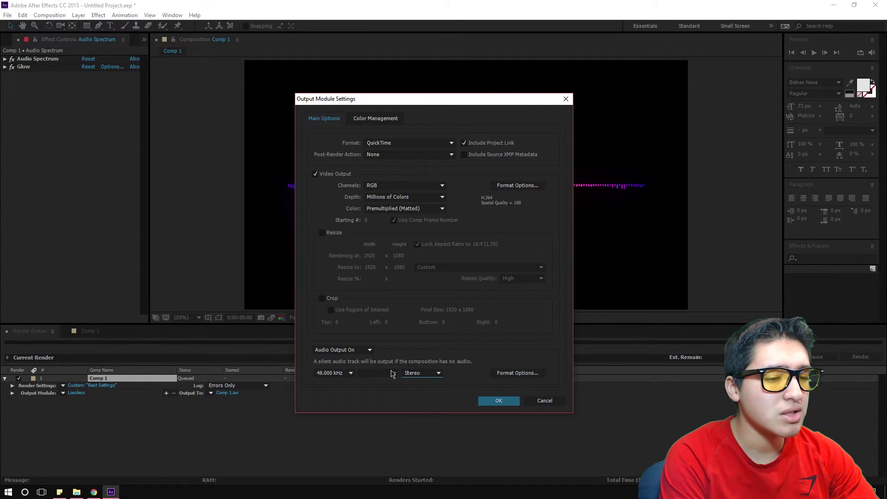
click(499, 371)
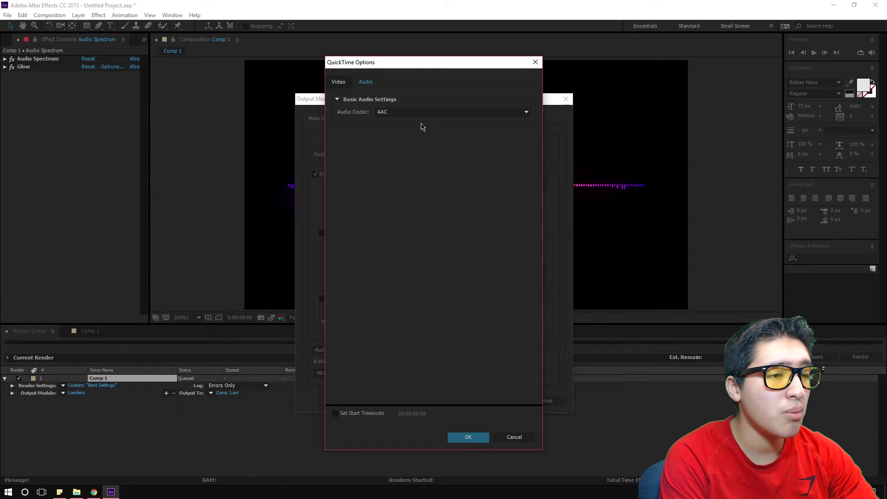
click(420, 112)
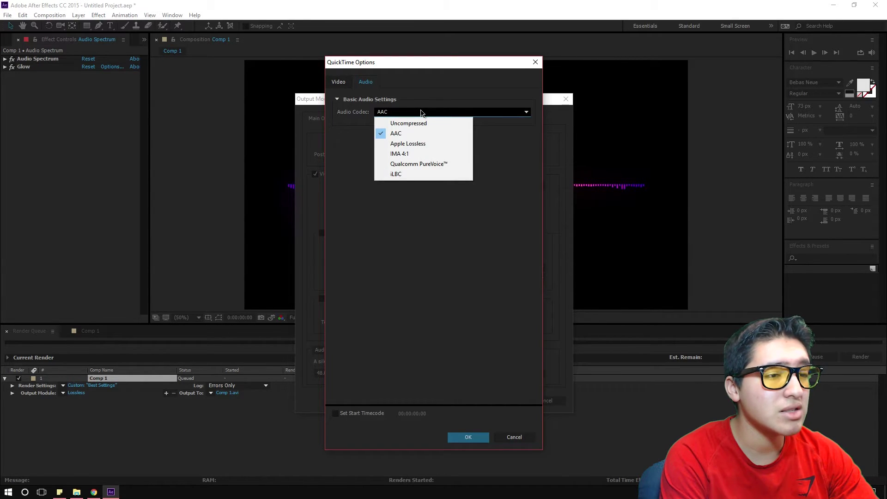
click(459, 437)
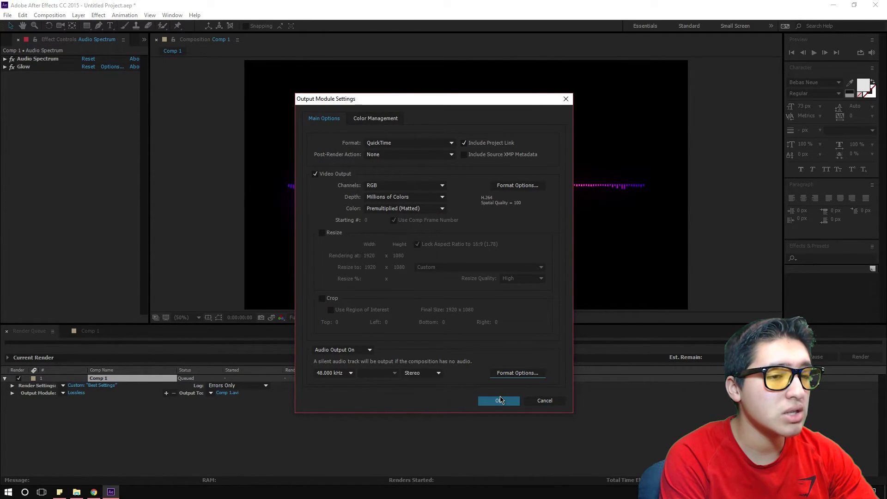
click(499, 400)
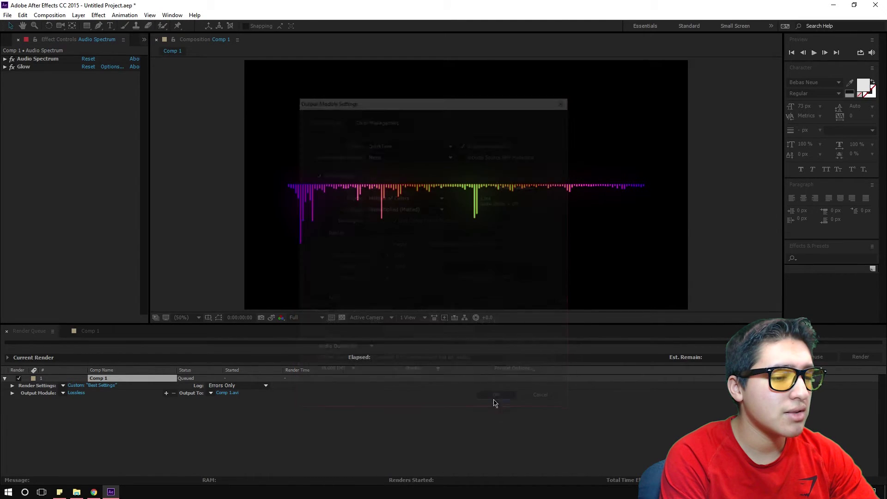
Step: Name the output movie Audio Spectrum in the Pictures folder and start the render
click(234, 397)
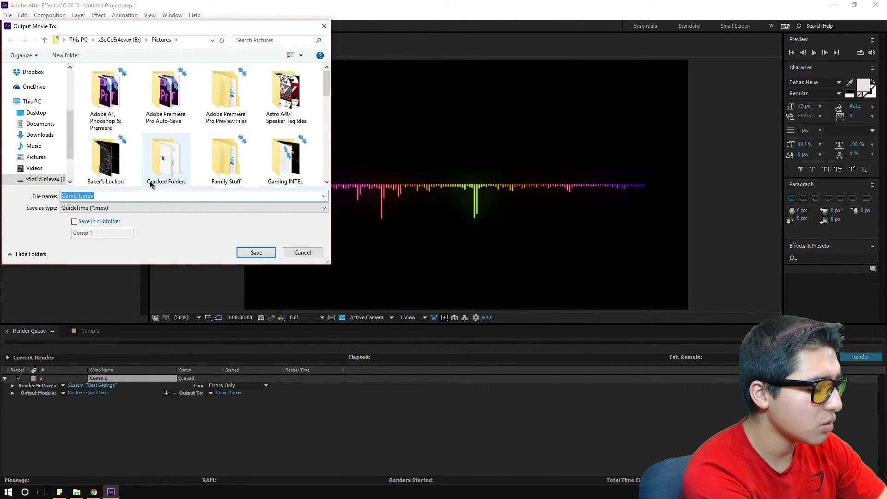
text(Audio Spe)
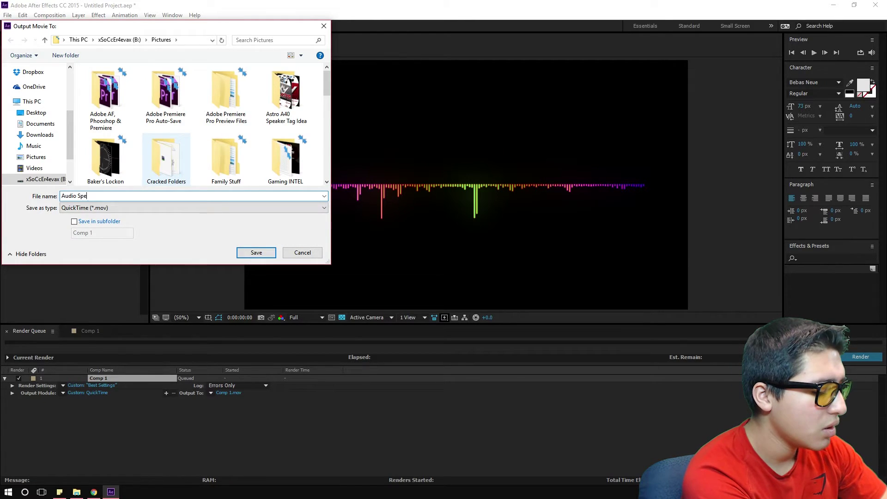
text(ctrum)
key(Return)
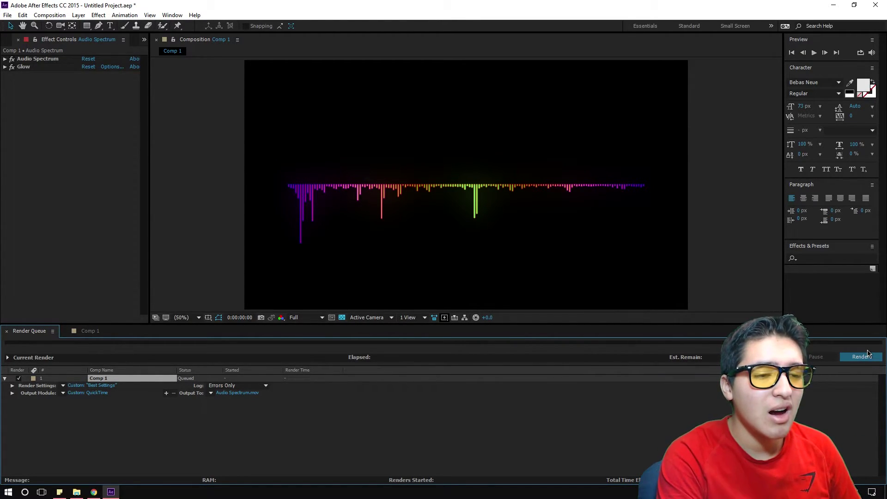
click(870, 359)
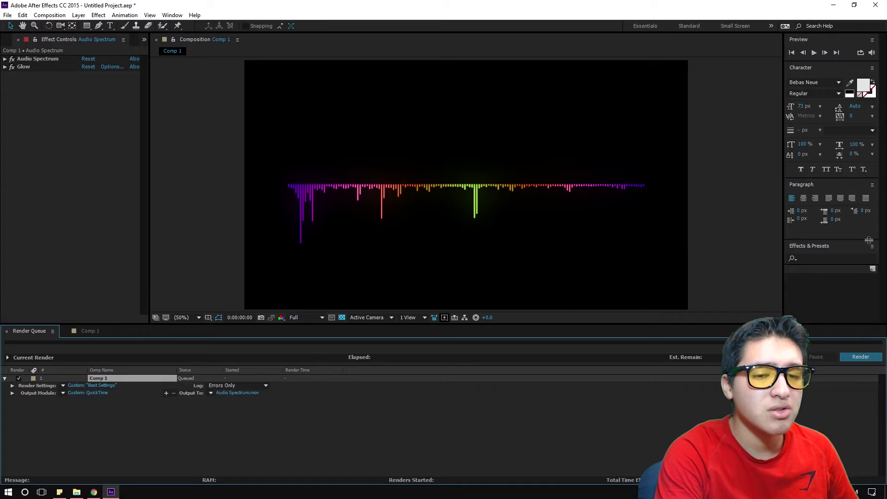
click(860, 356)
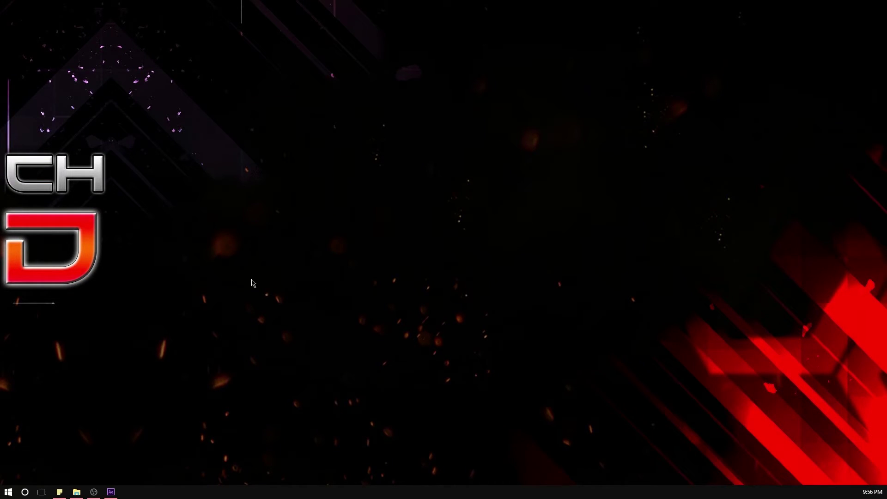
Step: Switch to OBS and make Intermission the active scene after a look at the Black Ops 3 scene
click(94, 491)
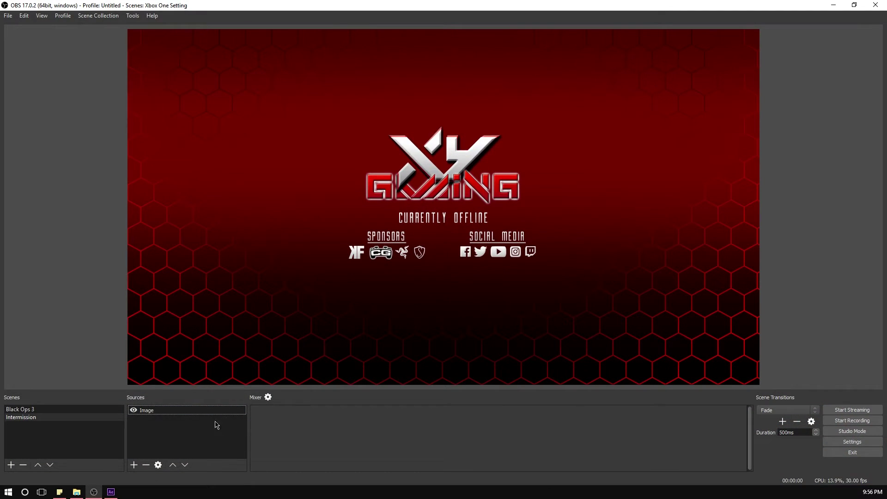
click(80, 433)
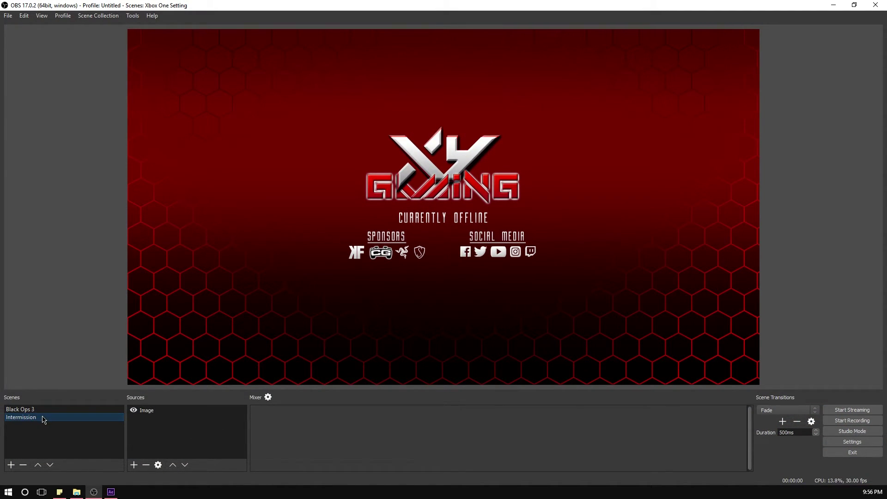
click(49, 409)
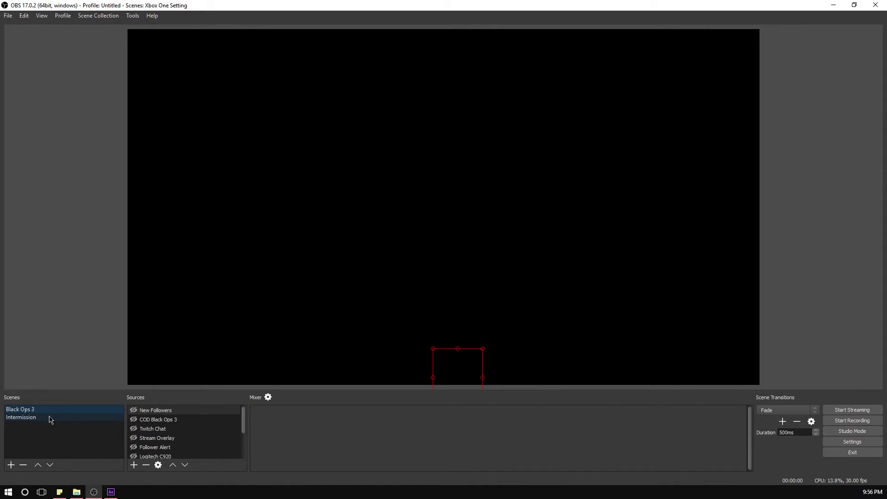
click(51, 418)
click(210, 435)
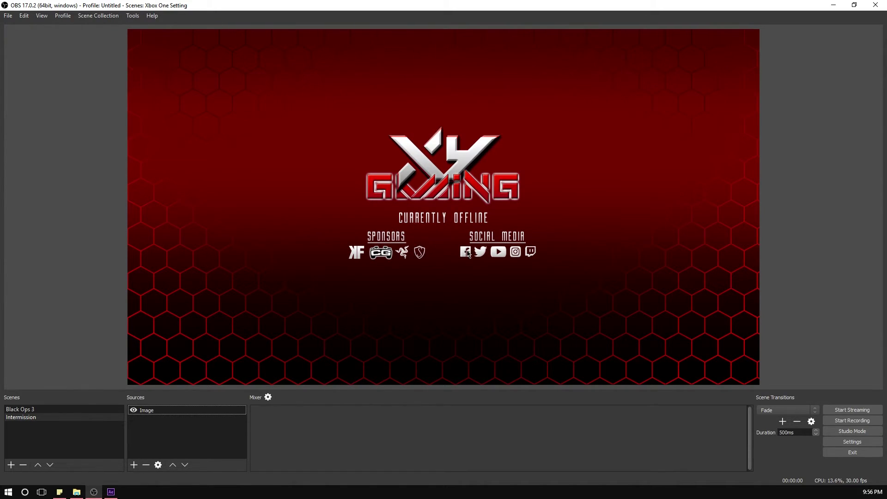
Step: Add a new Media Source named Audio Spectrum to the Intermission scene
right_click(188, 437)
mouse_move(210, 439)
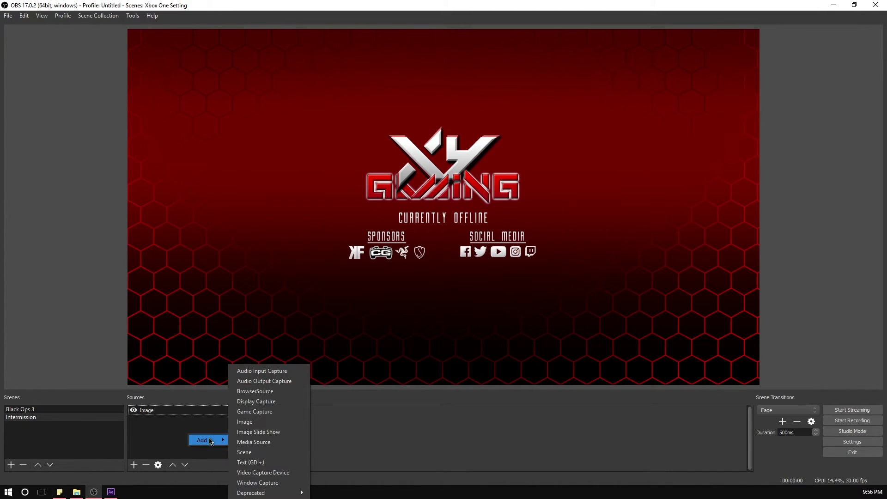
click(250, 442)
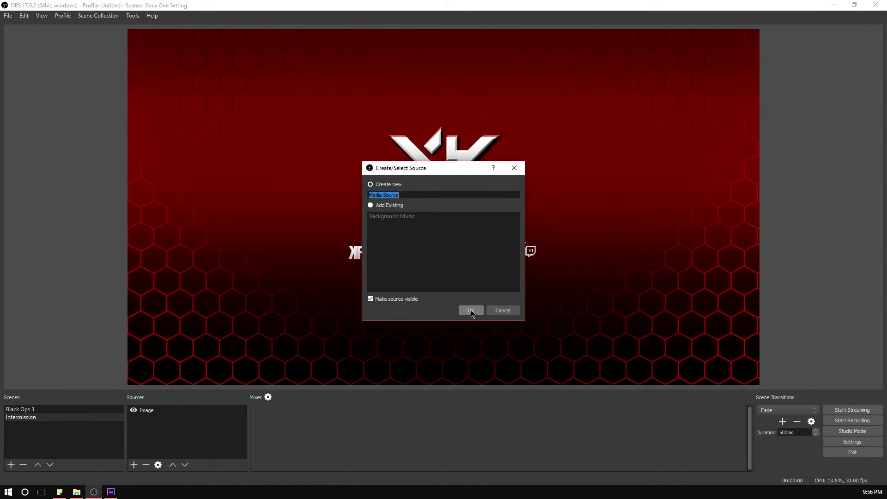
text(Audio Spectrum)
click(471, 311)
Step: Load Audio Spectrum.mov from the Pictures folder as the media source's local file
click(576, 314)
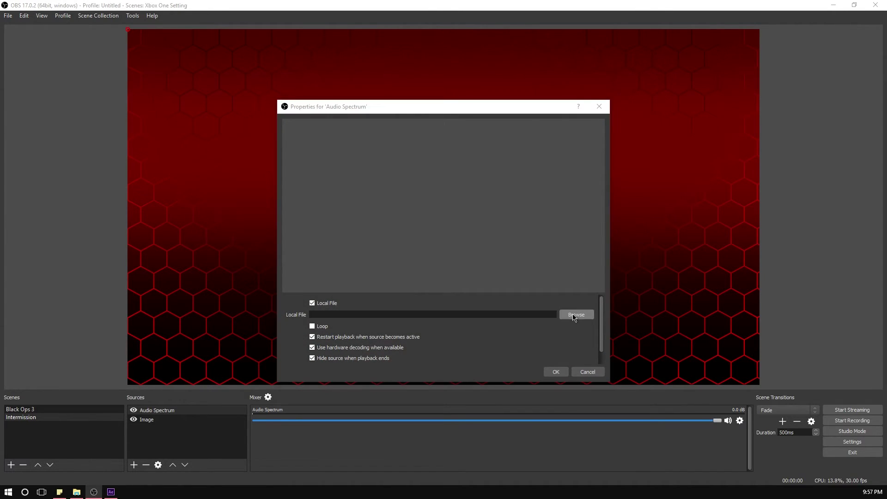
scroll(463, 250, down, 5)
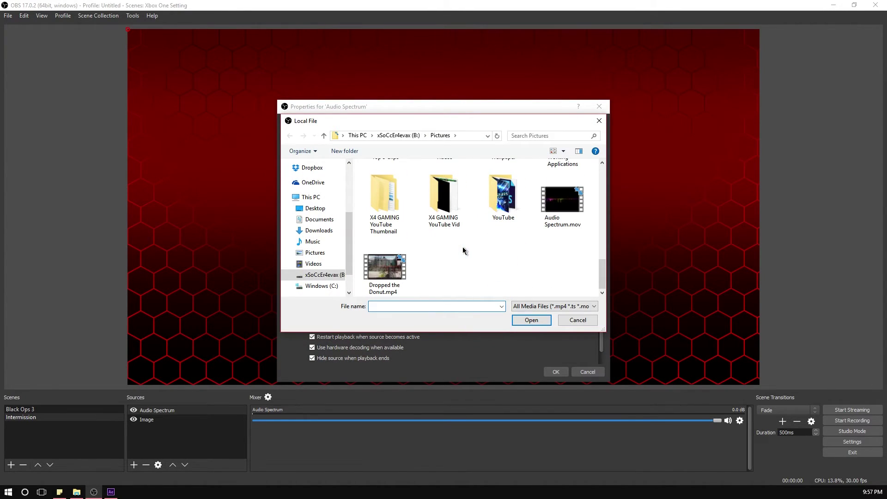
double_click(566, 213)
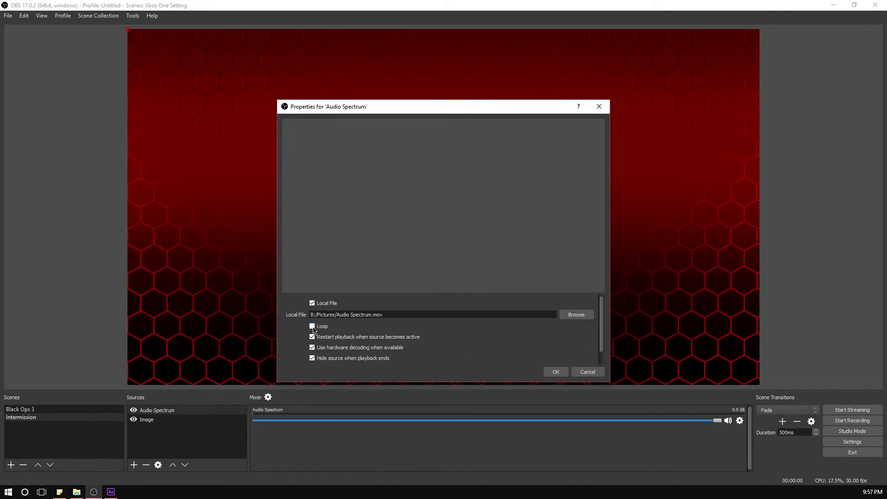
Step: Enable Loop and Advanced, disable restarting playback when the source becomes active, choose a YUV color range, and accept the source properties
click(313, 327)
scroll(600, 362, down, 1)
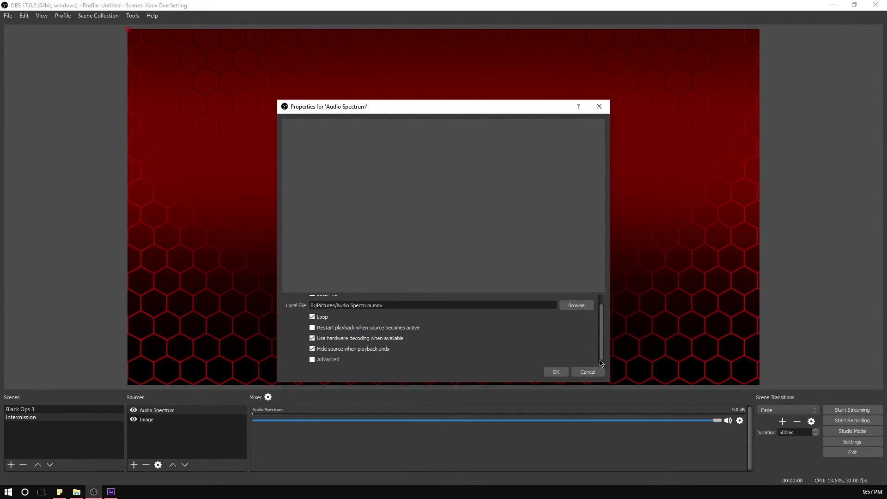
click(312, 360)
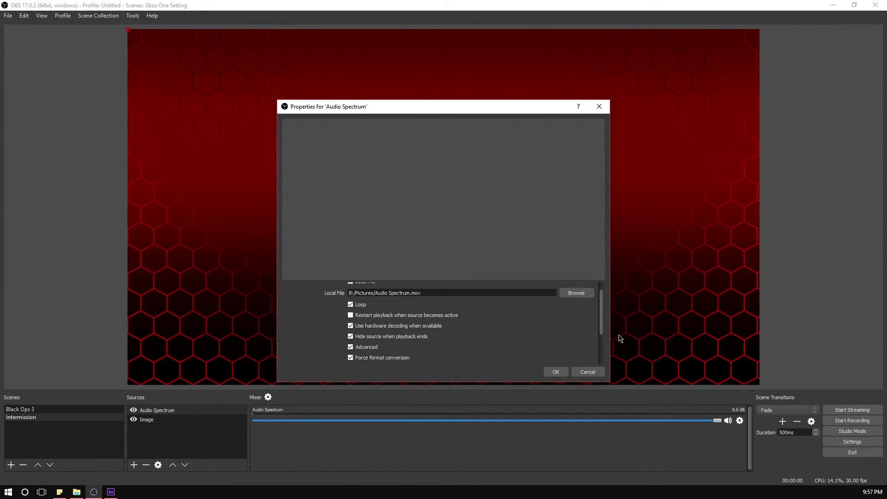
drag(600, 327, 602, 366)
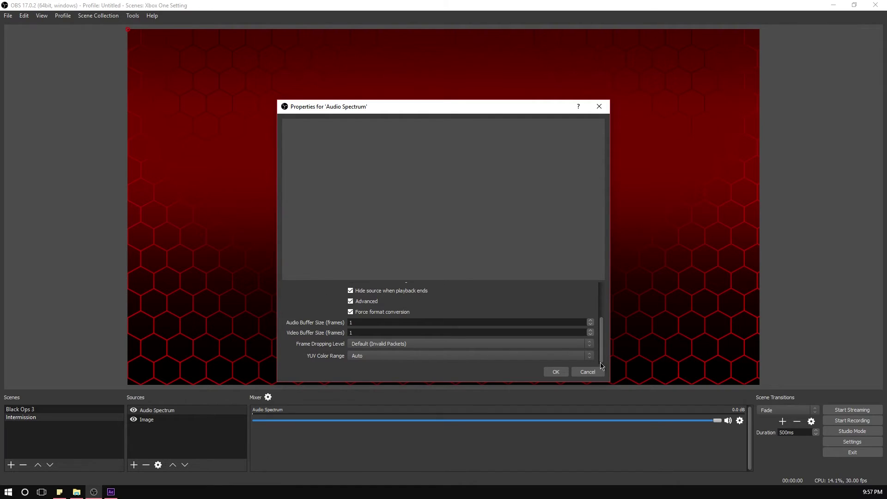
click(396, 357)
click(382, 375)
click(557, 372)
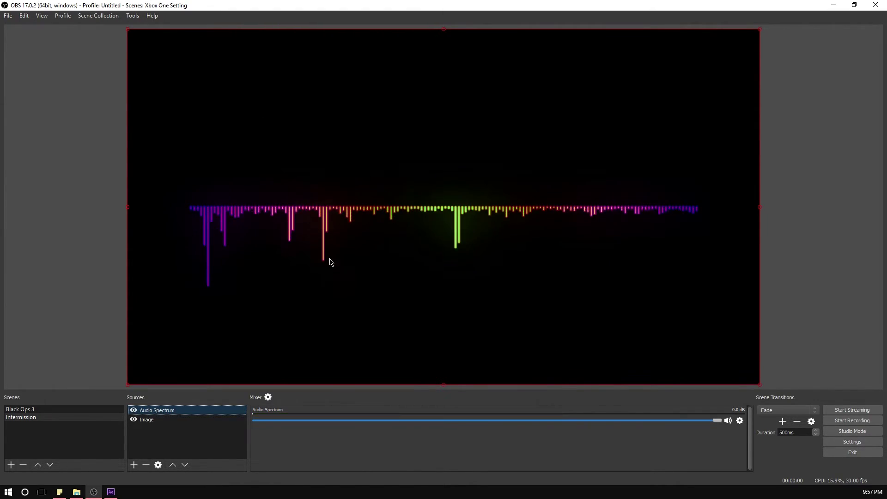
Step: Fit the Audio Spectrum source to the screen
right_click(165, 409)
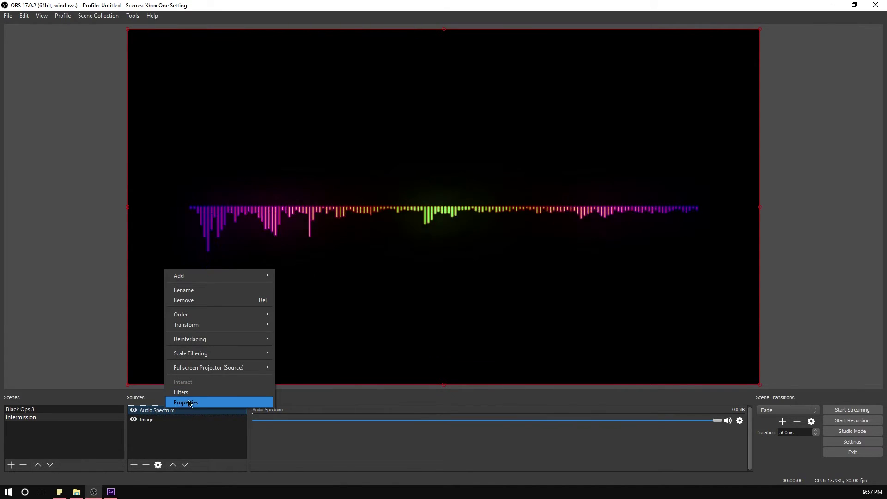
mouse_move(213, 325)
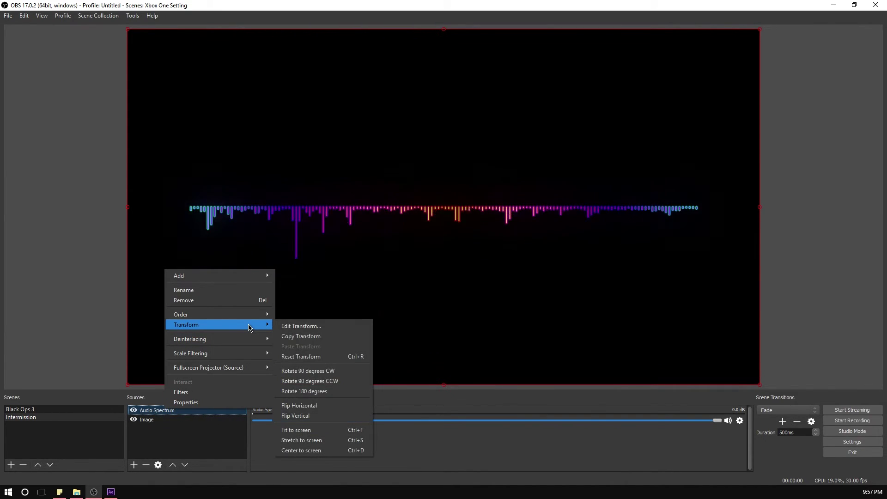
click(320, 433)
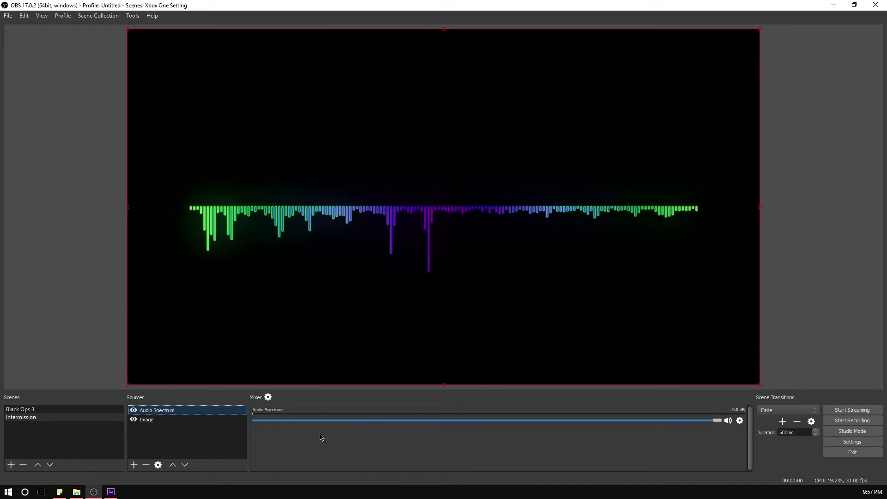
Step: Add a Color Key effect filter to the Audio Spectrum source under its default name
right_click(173, 410)
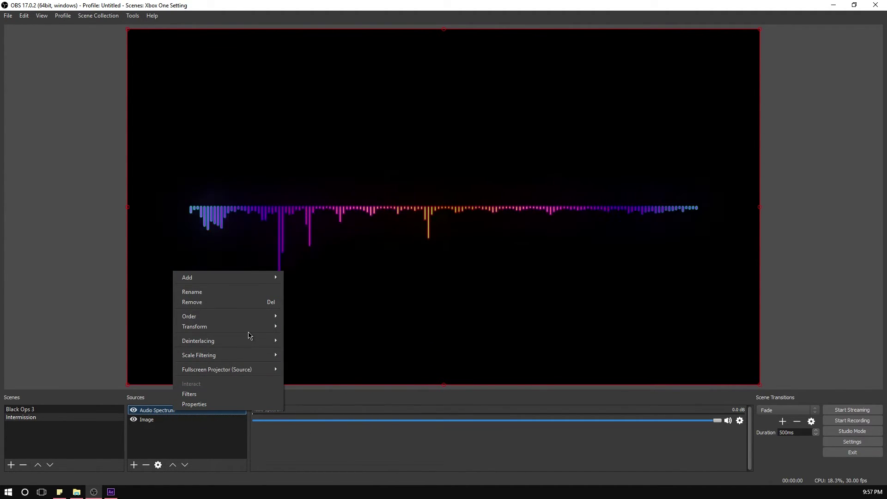
click(195, 396)
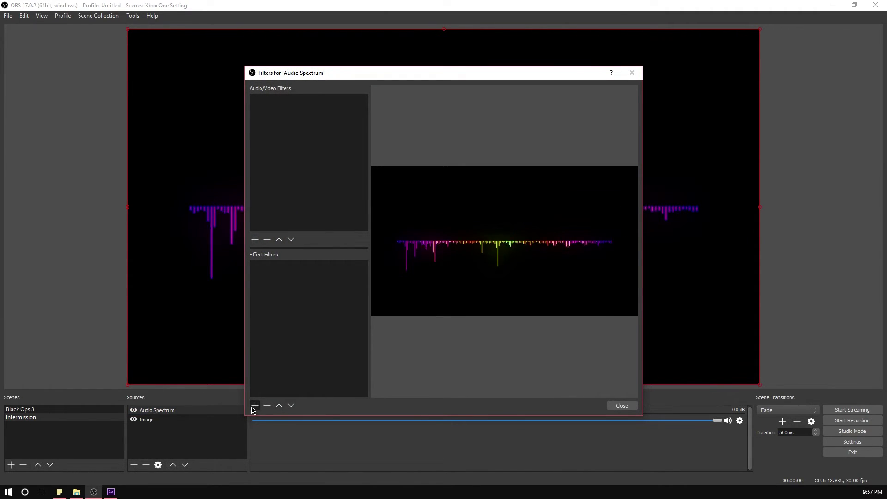
click(255, 406)
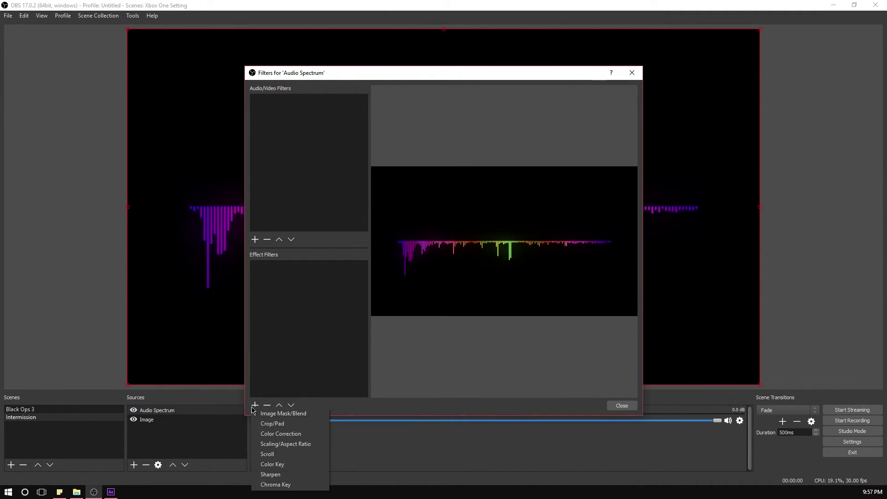
click(266, 464)
click(424, 259)
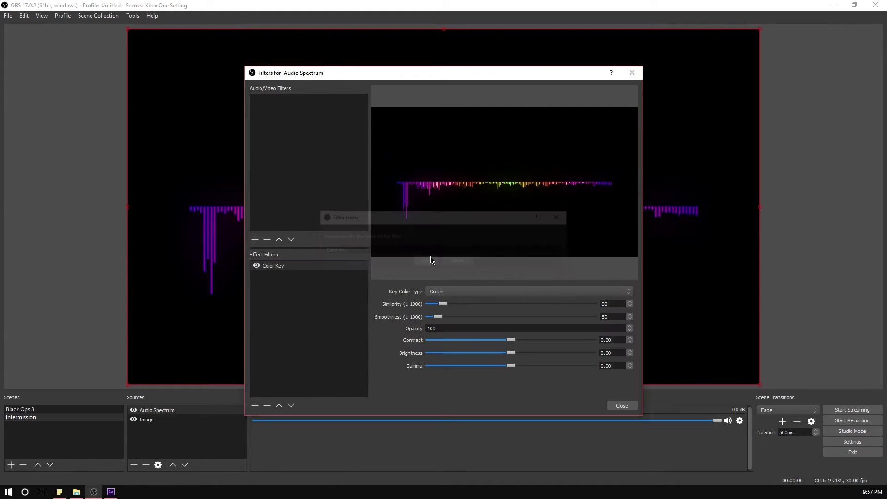
Step: Set the Color Key filter's key color type to Custom Color and choose black (#000000)
click(444, 294)
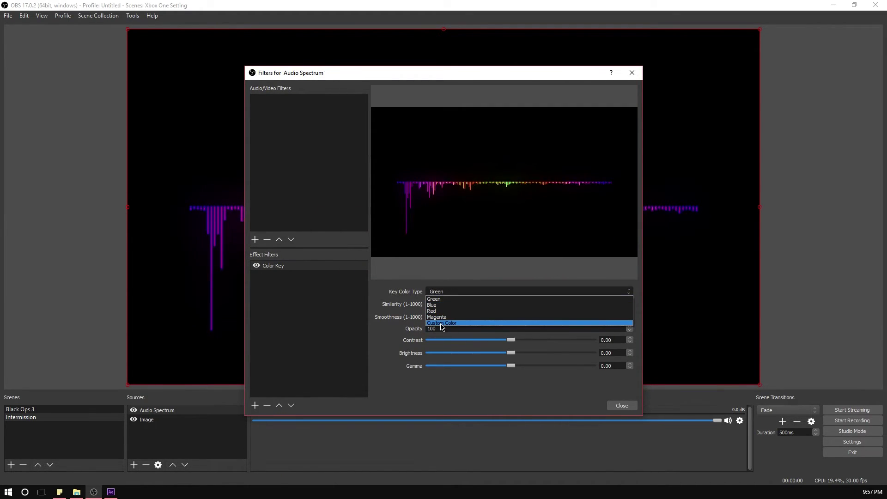
click(442, 323)
click(565, 307)
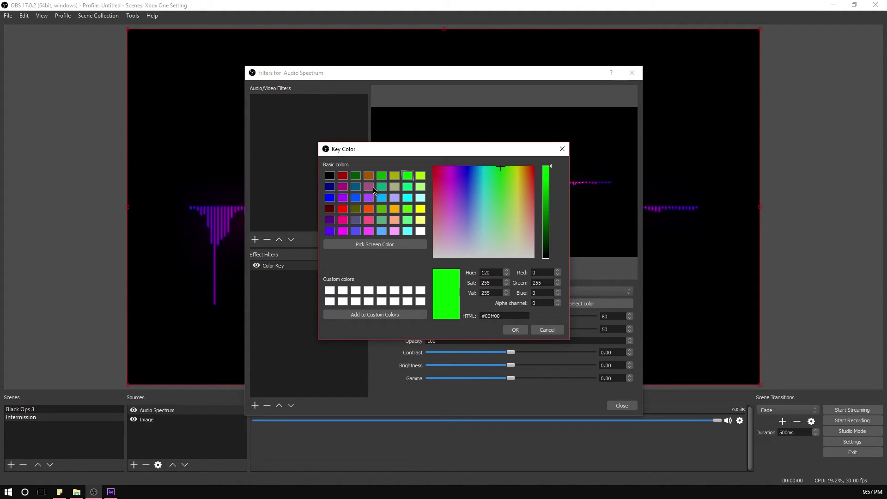
click(329, 176)
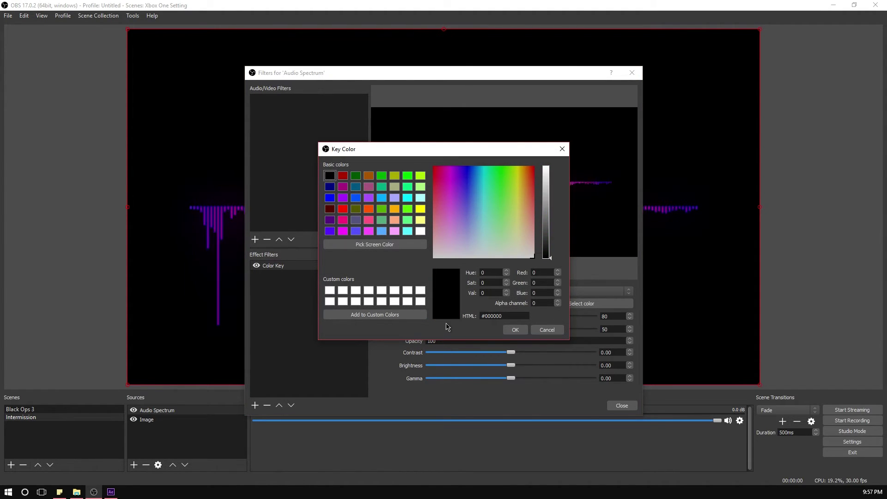
click(509, 330)
Step: Try a similarity of 150 and a smoothness of 100 for the Color Key filter
double_click(611, 316)
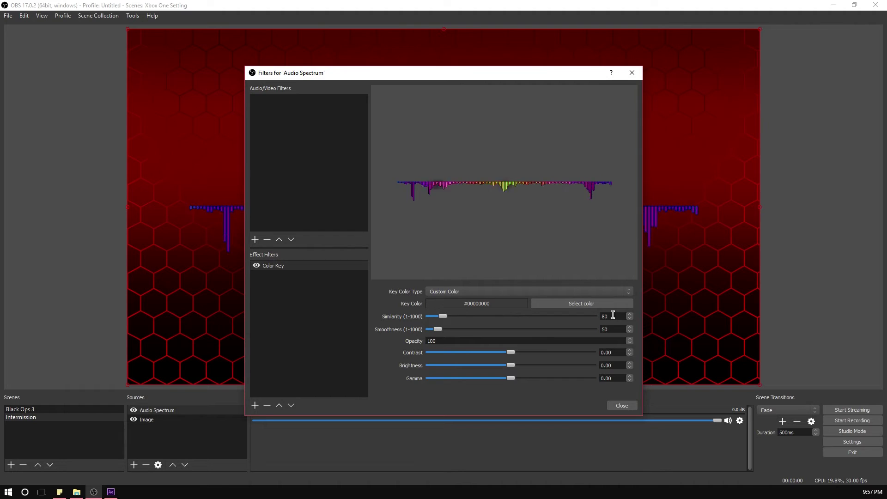
text(15)
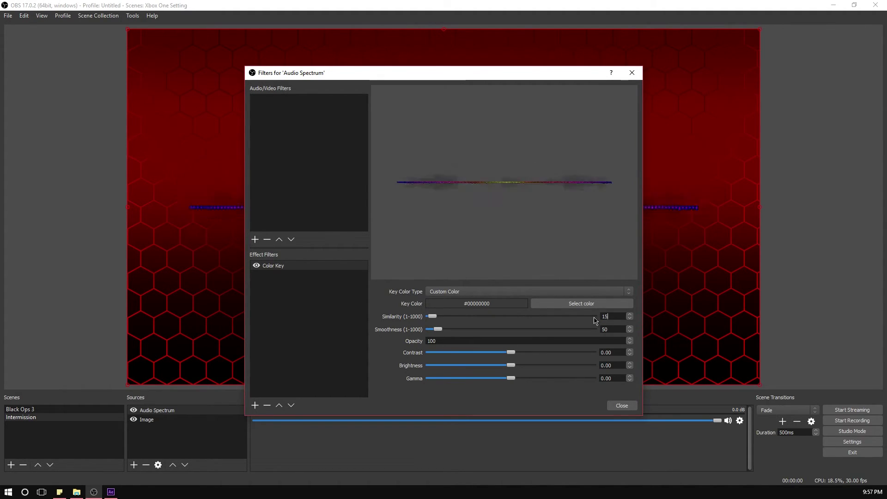
text(0)
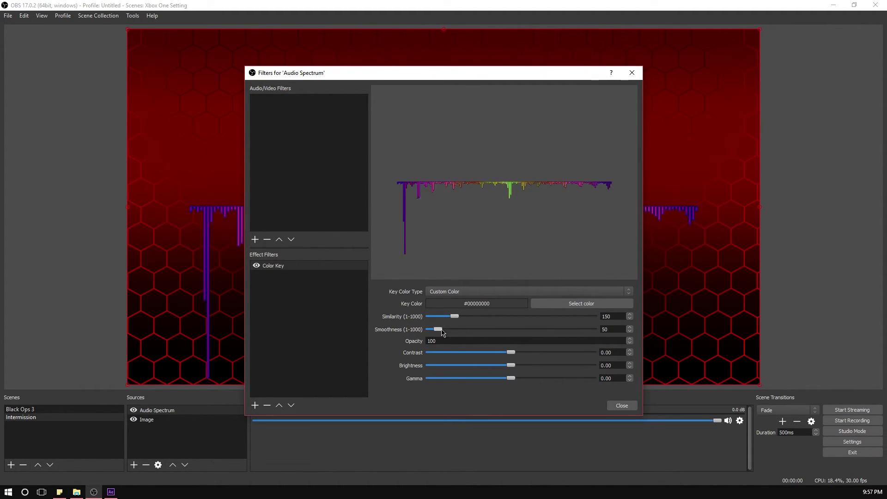
mouse_move(437, 329)
mouse_down()
mouse_move(427, 329)
mouse_move(450, 329)
mouse_up()
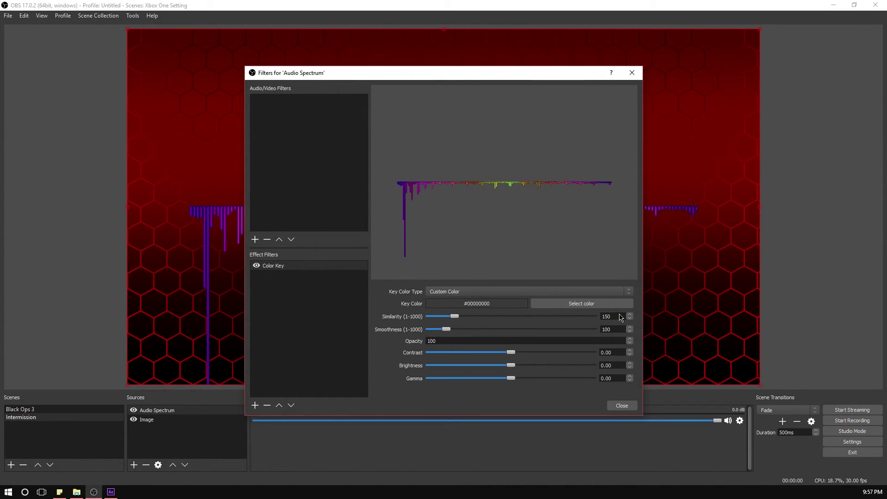
Step: Set the Color Key similarity to 500 and smoothness to 1, and close the filters window
drag(454, 316, 504, 321)
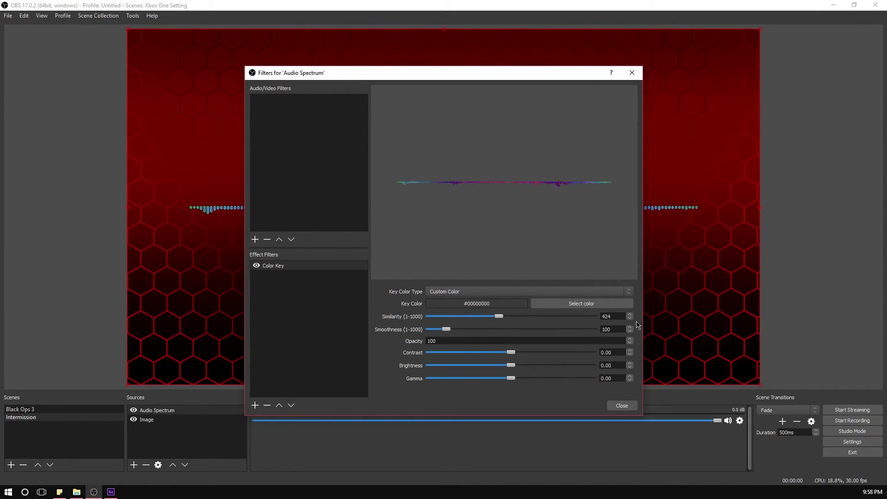
drag(614, 316, 594, 318)
text(500)
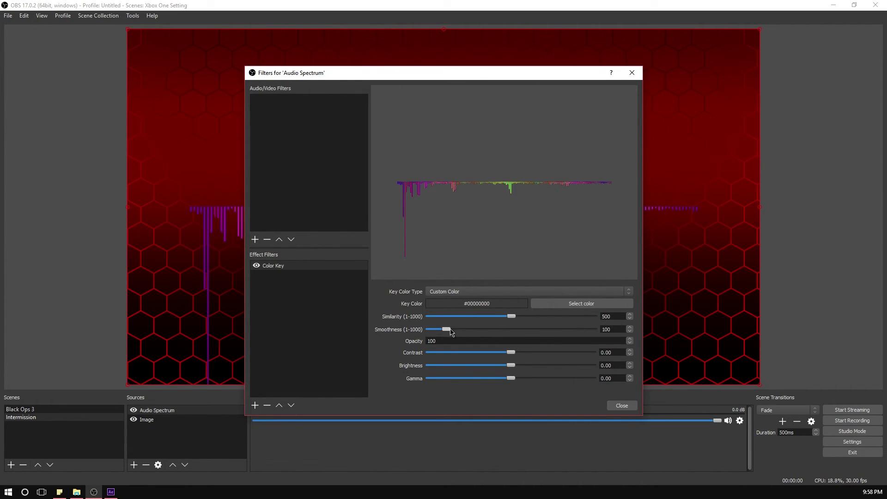
drag(446, 329, 430, 331)
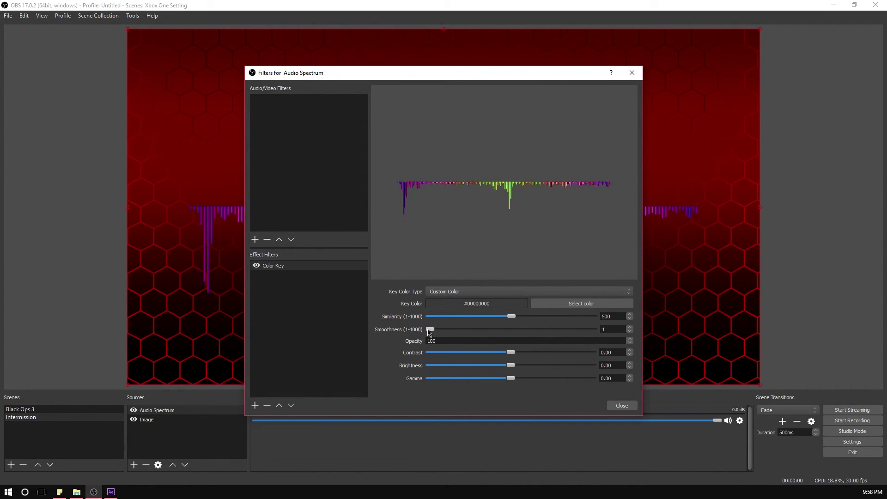
click(622, 405)
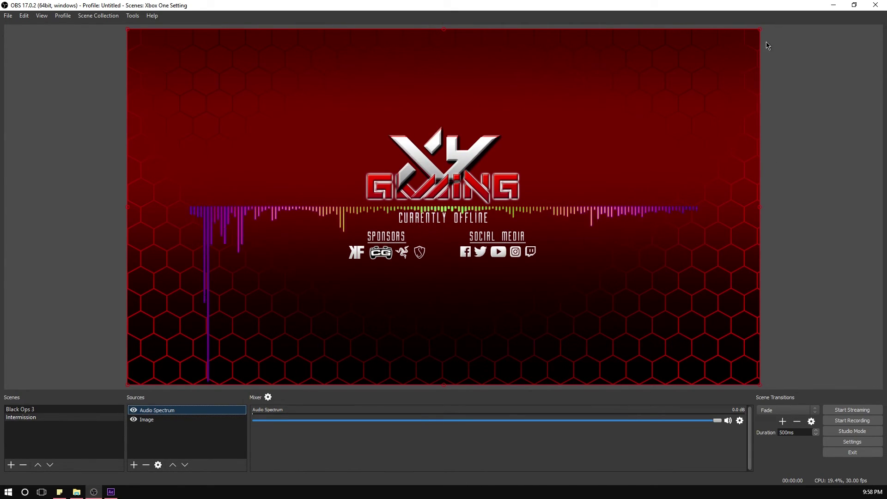
Step: Shrink the Audio Spectrum source to well under half the canvas width and place it beneath the sponsor and social media icons
drag(762, 33, 468, 202)
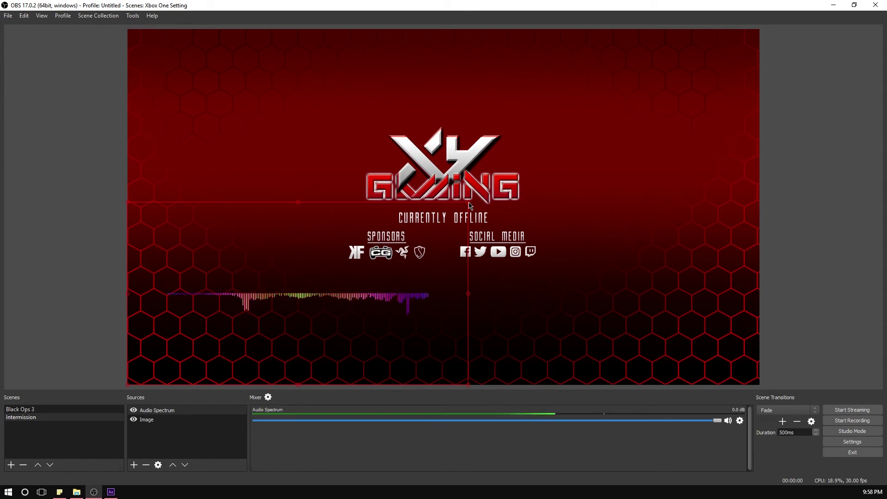
drag(127, 202, 221, 227)
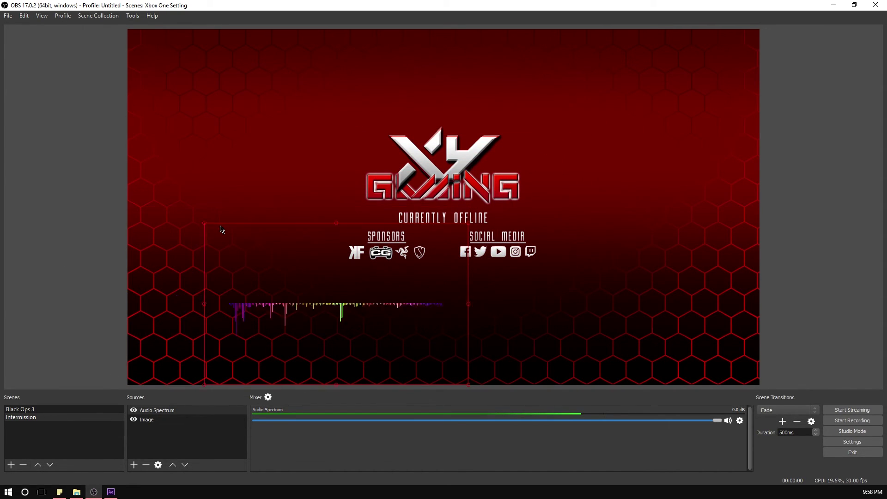
drag(403, 296, 508, 256)
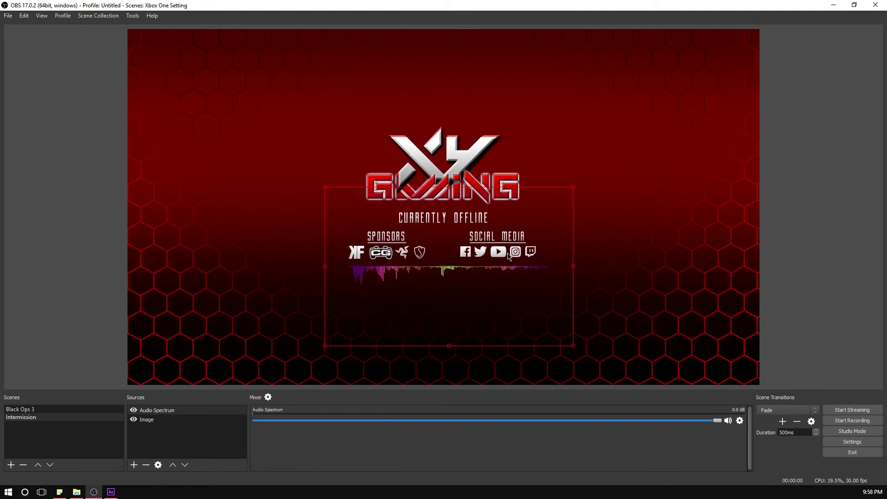
Step: Fine-tune the spectrum's size and position so it spans the sponsor and social media icon row, and deselect it
drag(574, 347, 558, 342)
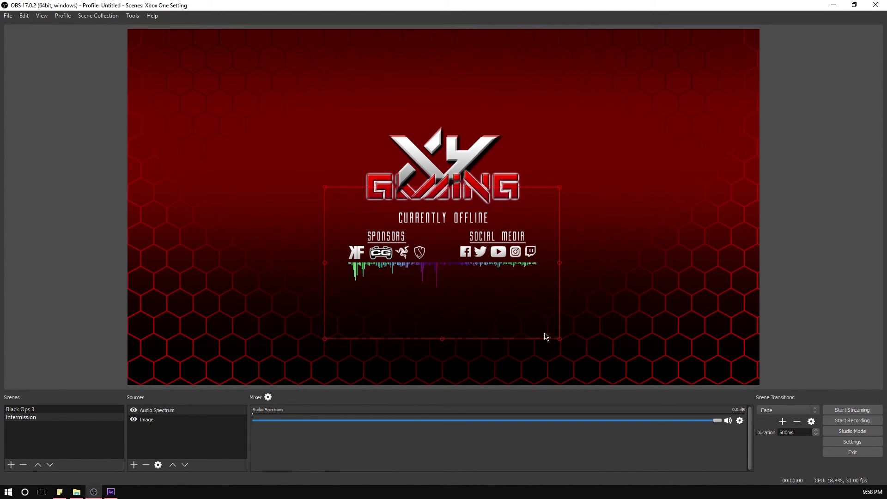
drag(487, 299, 487, 303)
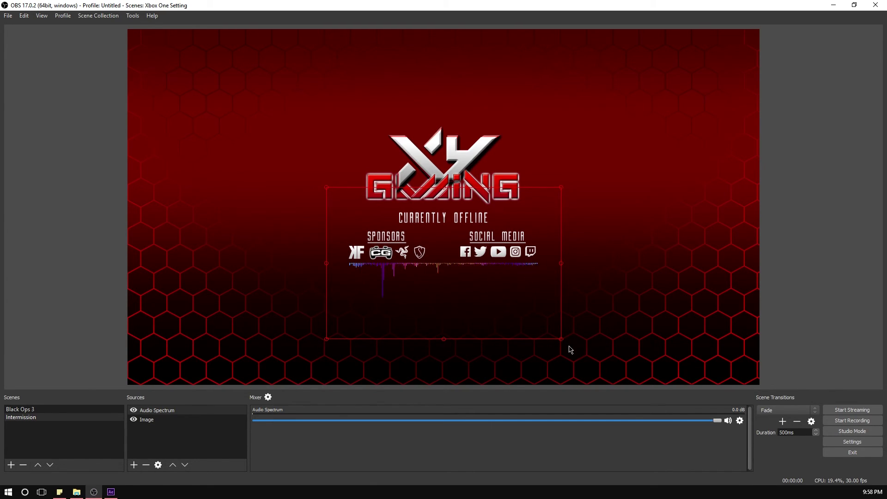
drag(563, 345, 558, 344)
click(797, 254)
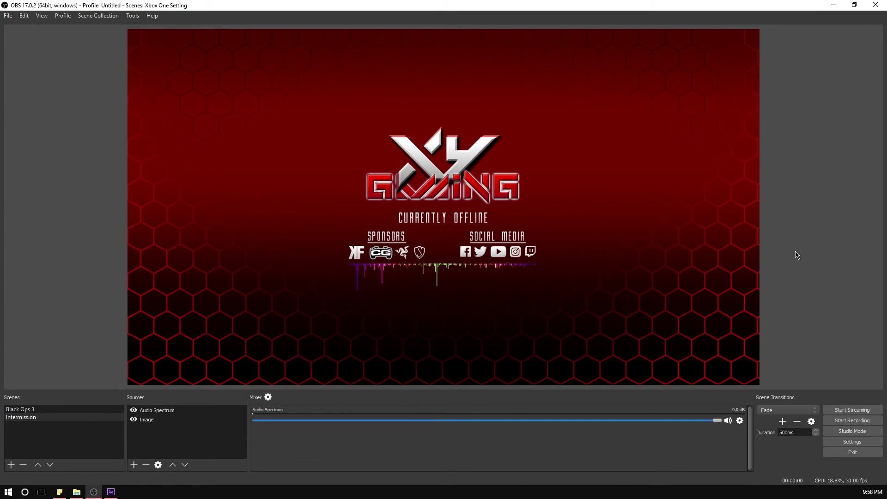